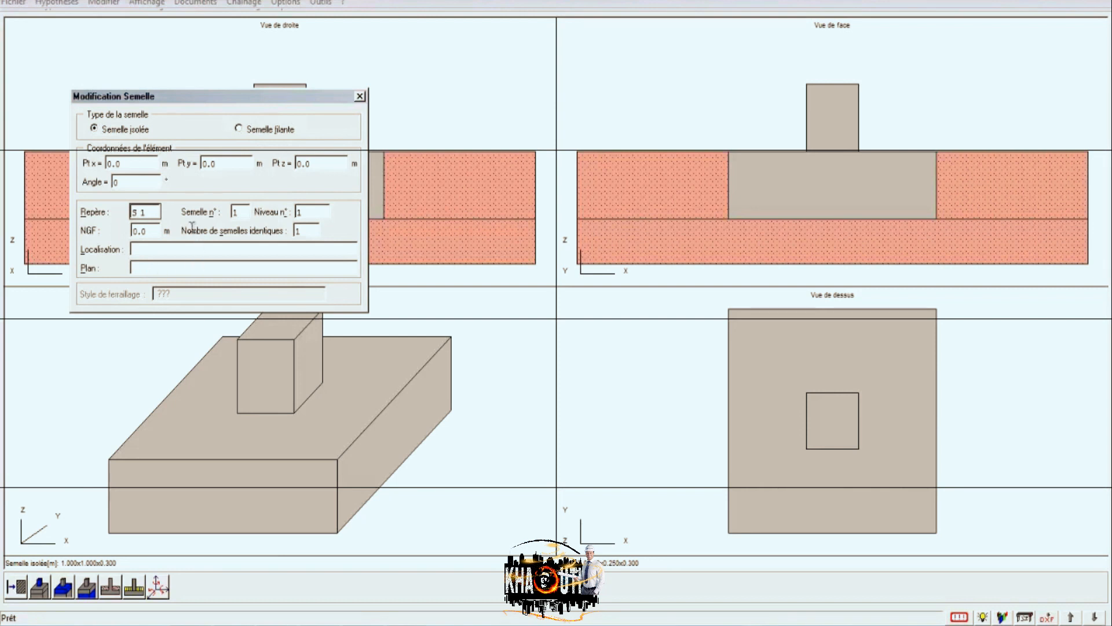
Step: Set the transverse steel strength FeT to 235 MPa in the reinforced concrete assumptions
{"action": "left_click", "coordinate": [359, 97]}
{"action": "left_click", "coordinate": [58, 6]}
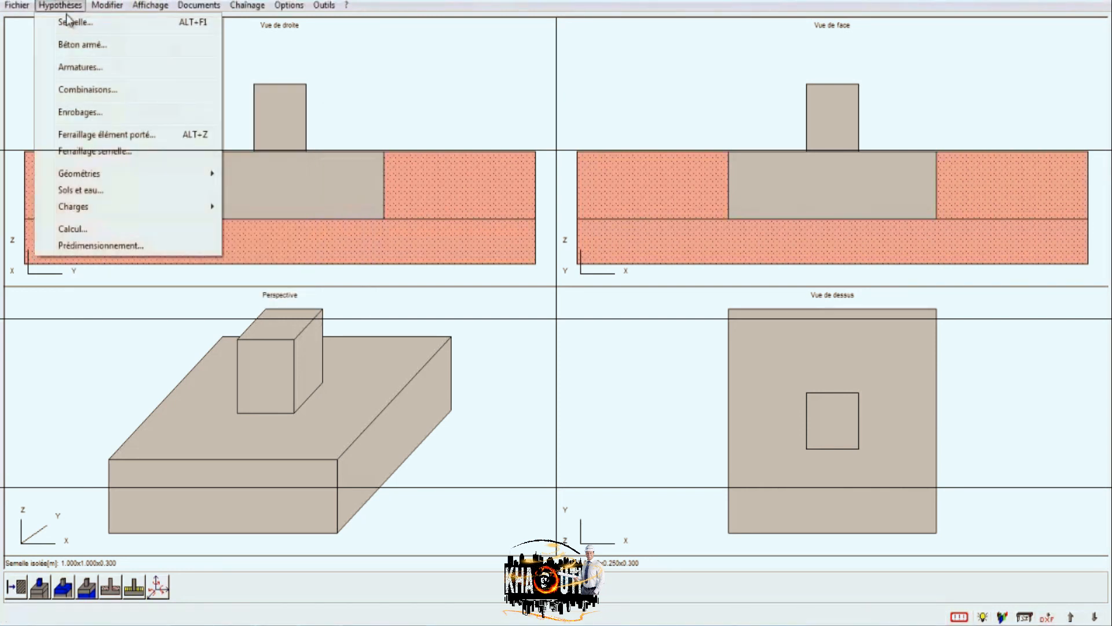
{"action": "left_click", "coordinate": [87, 47]}
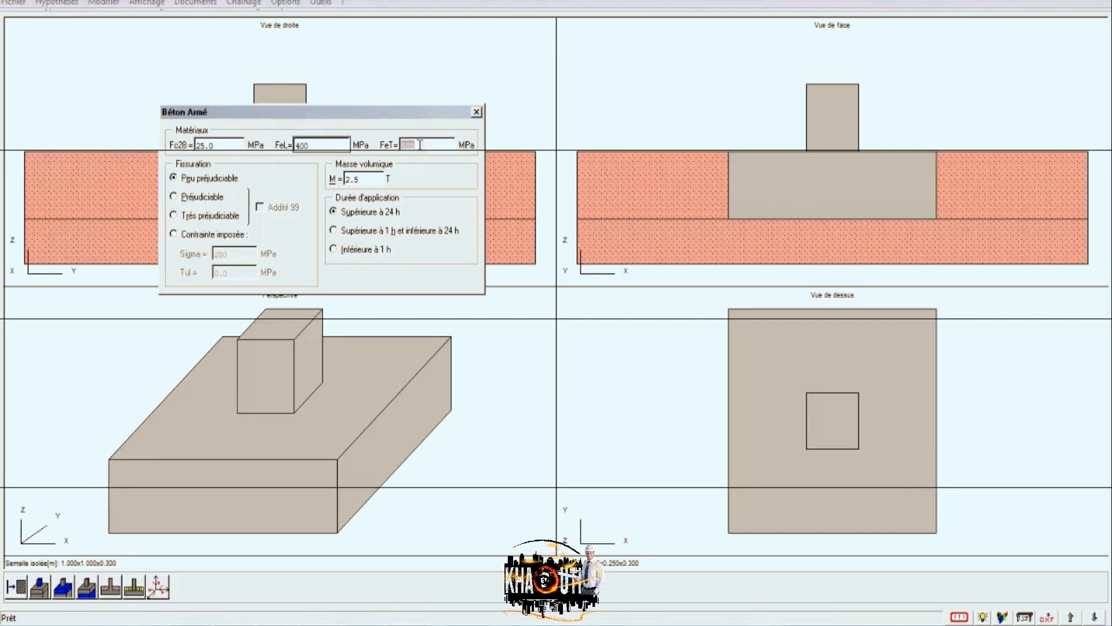
{"action": "type", "text": "235"}
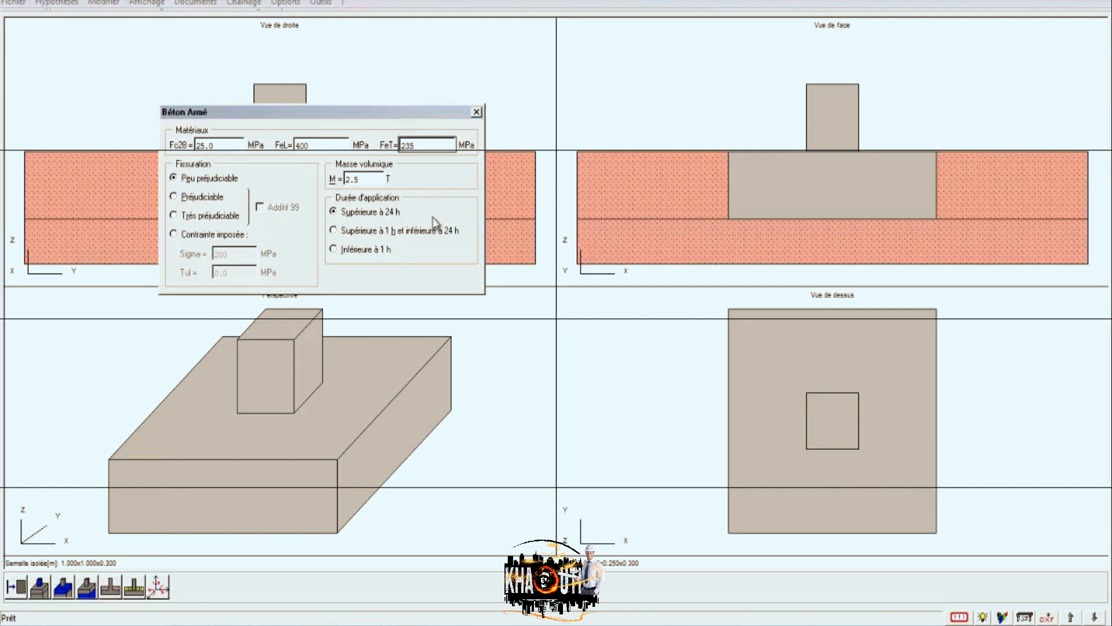
{"action": "left_click", "coordinate": [476, 112]}
Step: Exclude the 8 mm diameter from the available stock of longitudinal bars
{"action": "left_click", "coordinate": [66, 7]}
{"action": "left_click", "coordinate": [84, 68]}
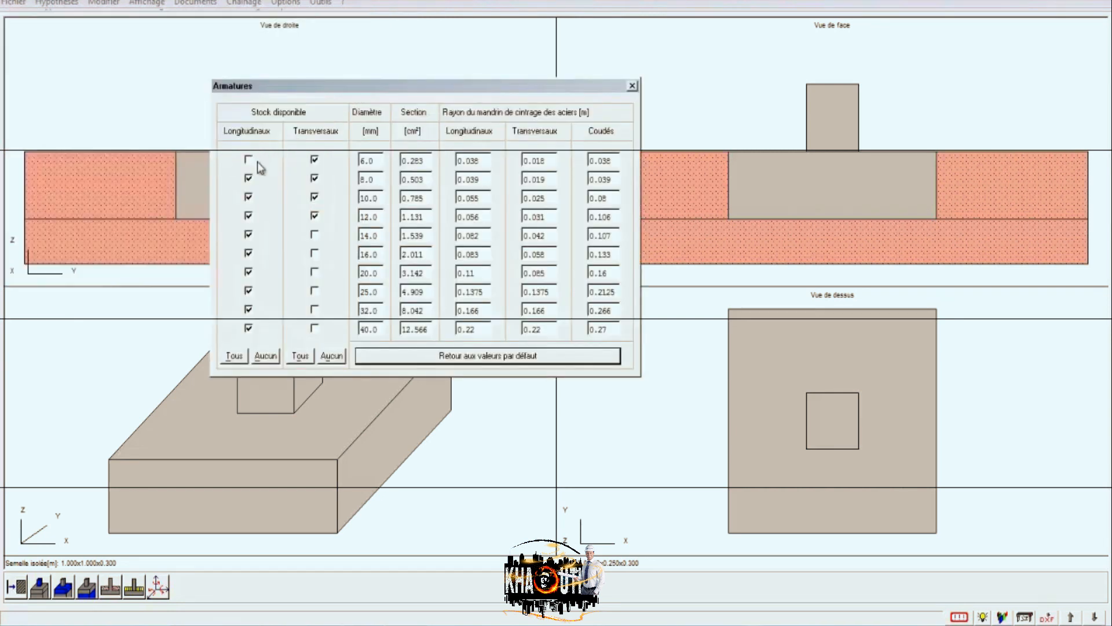
{"action": "left_click", "coordinate": [257, 180]}
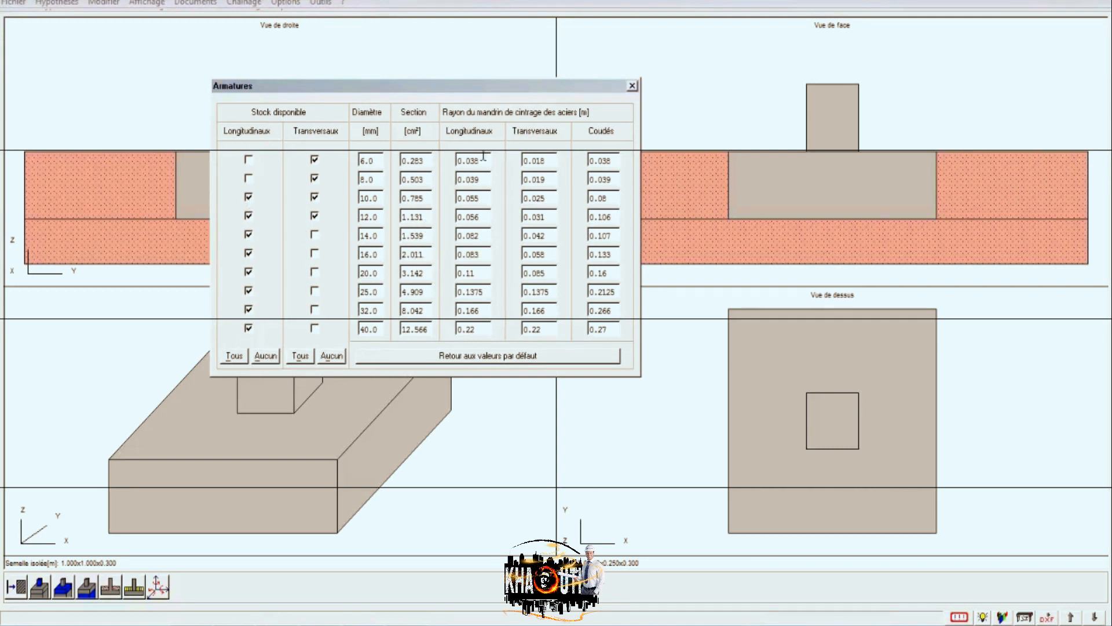
{"action": "left_click", "coordinate": [632, 86]}
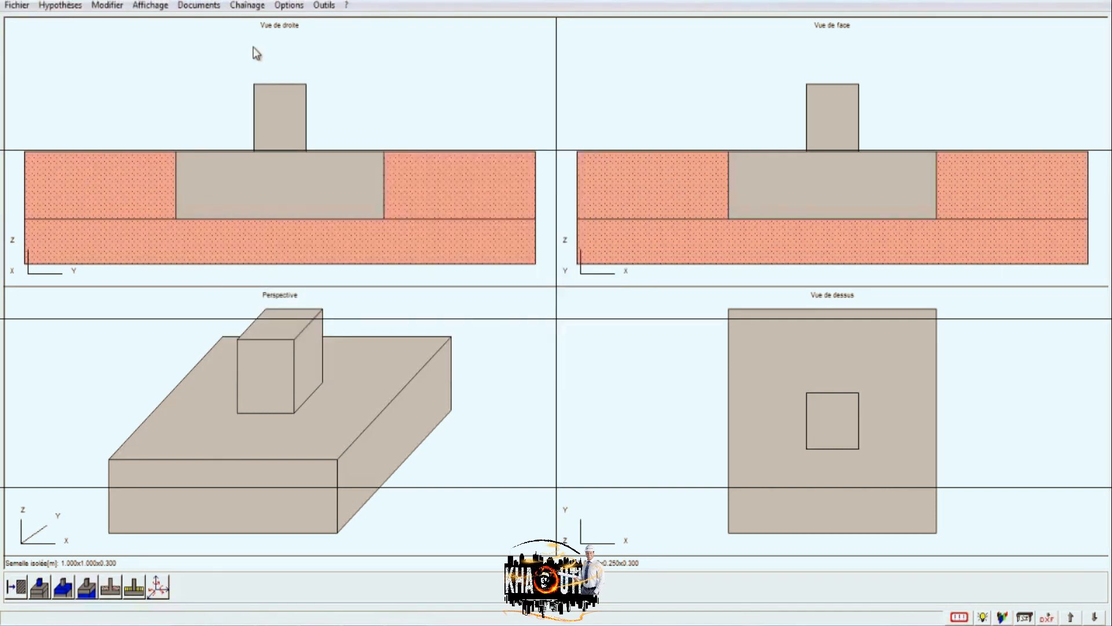
Step: Review the concrete cover values for the supported element and the footing
{"action": "left_click", "coordinate": [50, 6]}
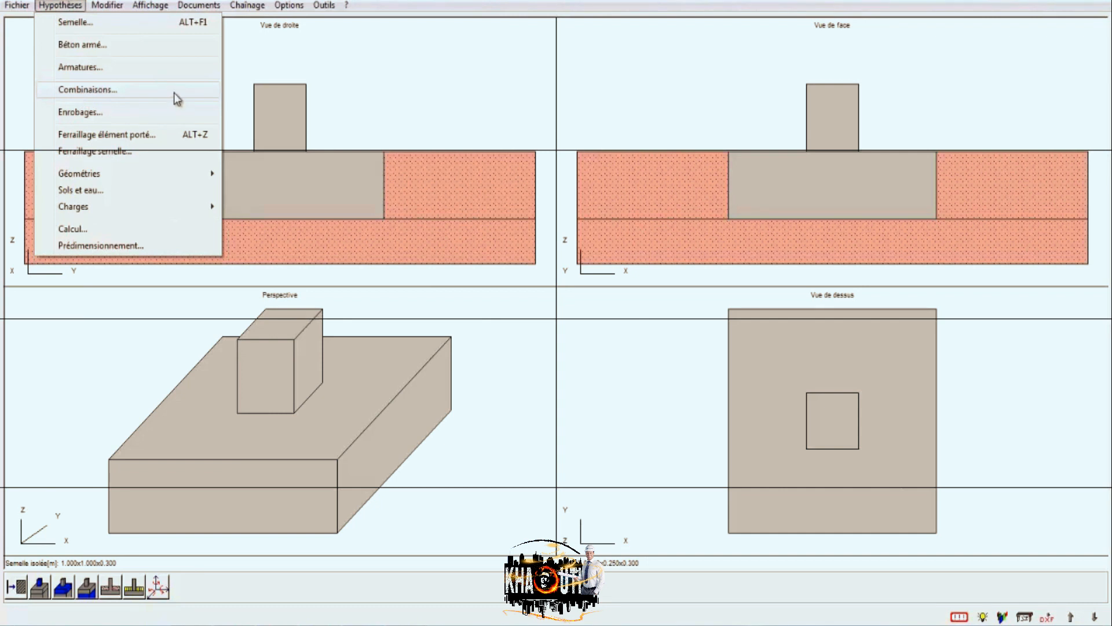
{"action": "left_click", "coordinate": [85, 116]}
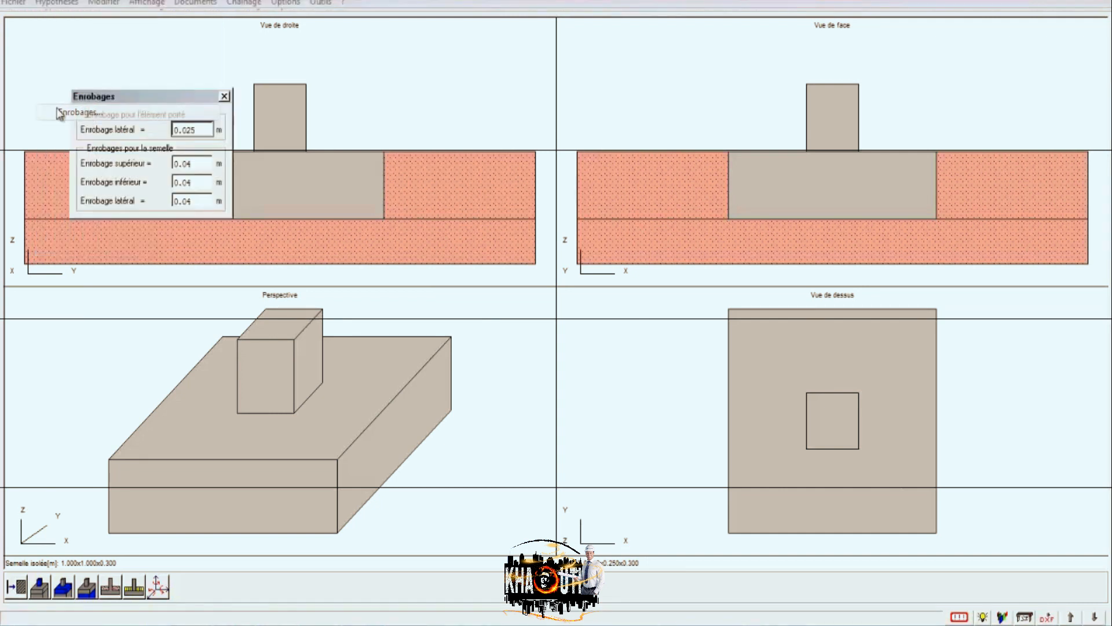
{"action": "left_click_drag", "start_coordinate": [104, 97], "coordinate": [352, 122]}
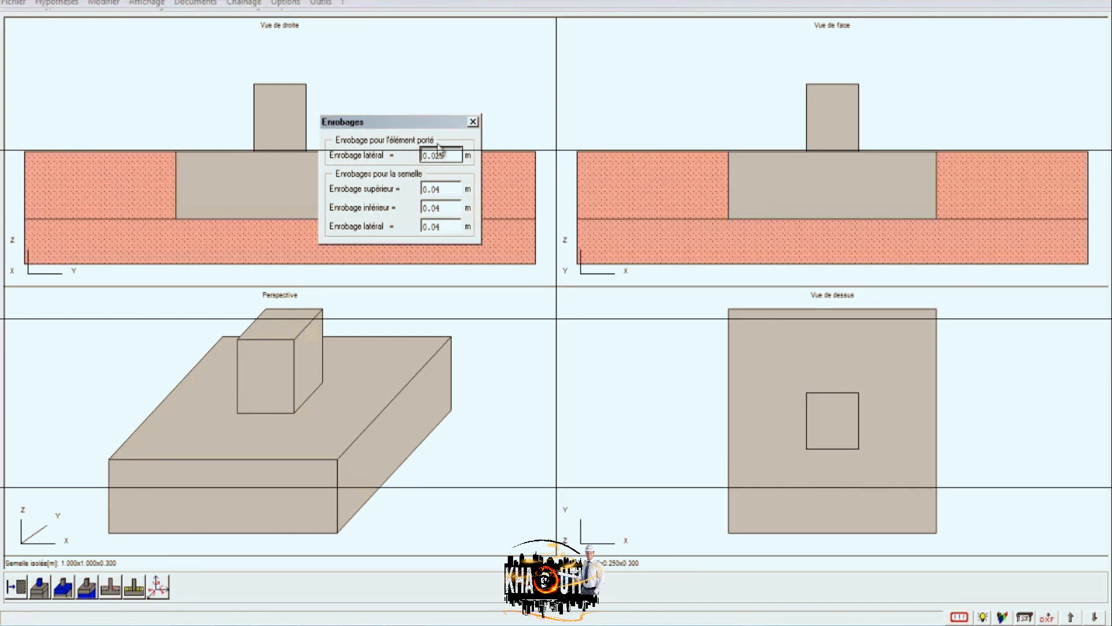
{"action": "left_click", "coordinate": [474, 121]}
Step: Review the supported element's reinforcement assumptions for spacing, starter bars and transverse ties
{"action": "left_click", "coordinate": [75, 7]}
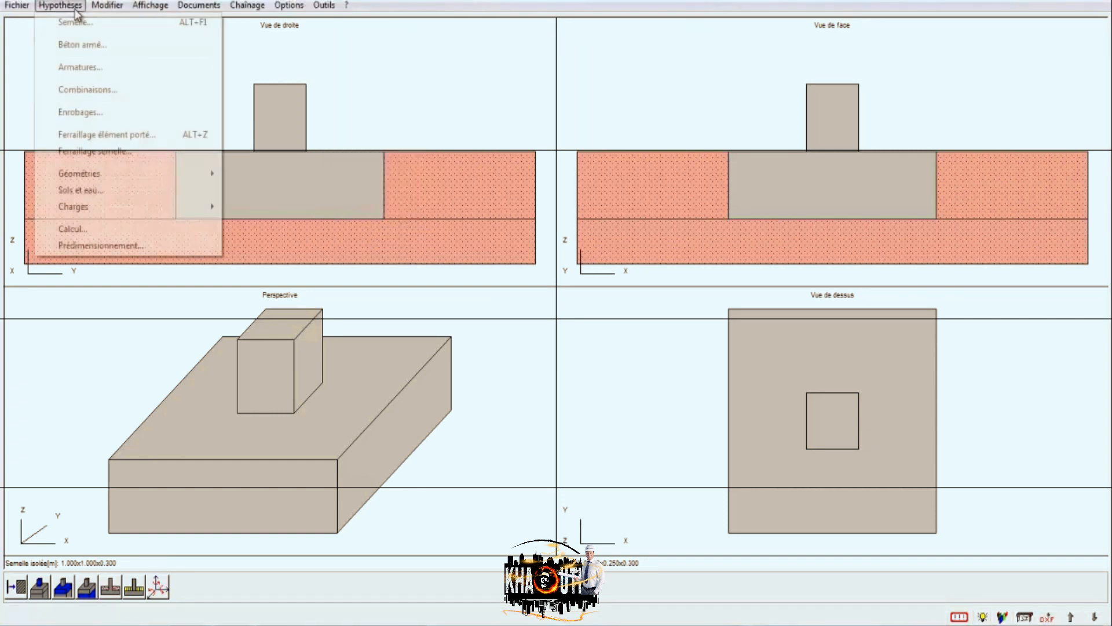
{"action": "left_click", "coordinate": [95, 139]}
{"action": "left_click_drag", "start_coordinate": [147, 58], "coordinate": [334, 120]}
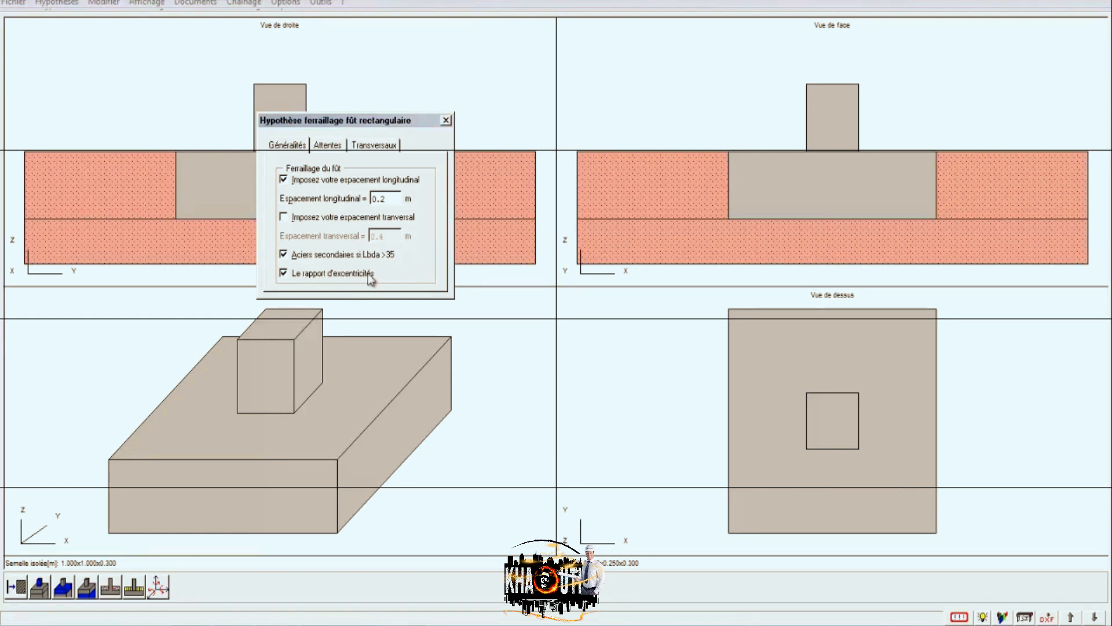
{"action": "left_click", "coordinate": [326, 149]}
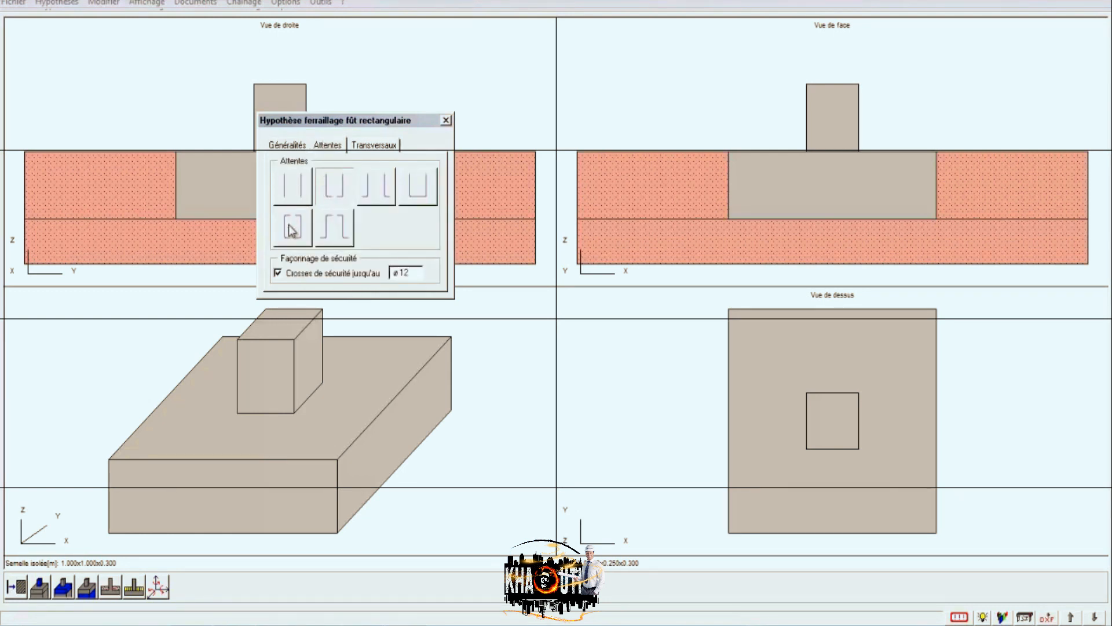
{"action": "left_click", "coordinate": [365, 149]}
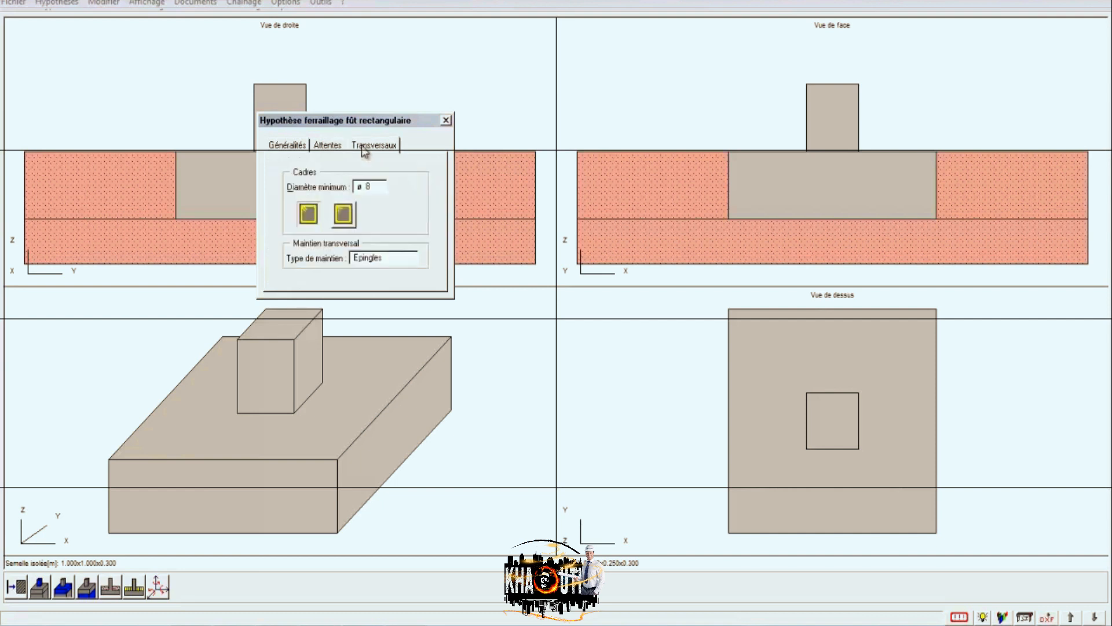
{"action": "left_click", "coordinate": [445, 120]}
Step: Compare the three bar distribution layouts for the footing reinforcement, return to the first one, and review the hook options
{"action": "left_click", "coordinate": [60, 7]}
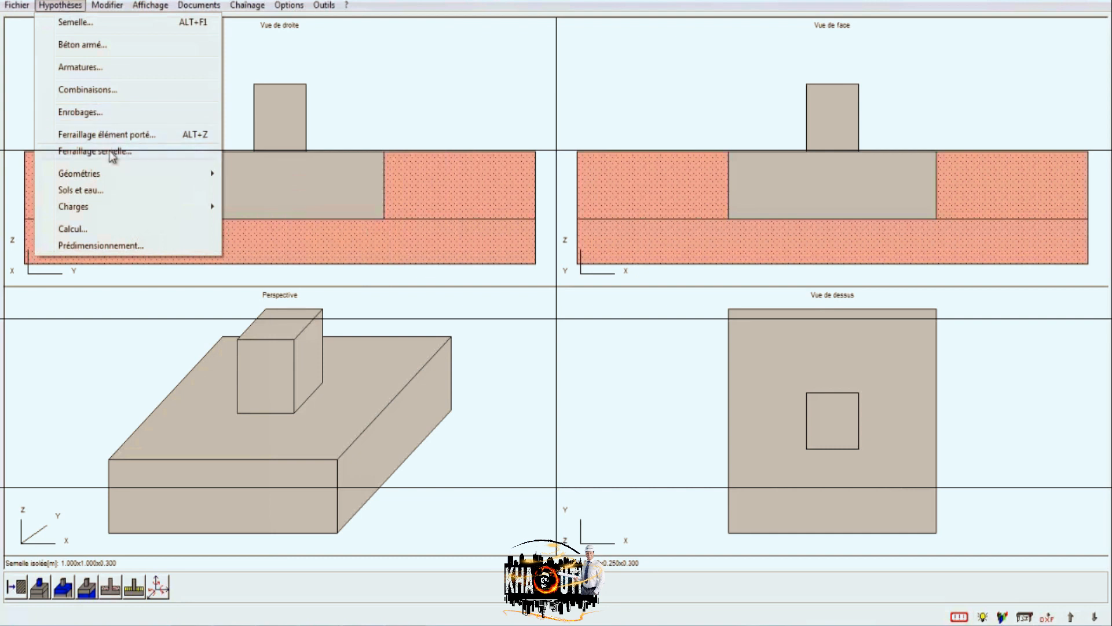
{"action": "left_click", "coordinate": [110, 153]}
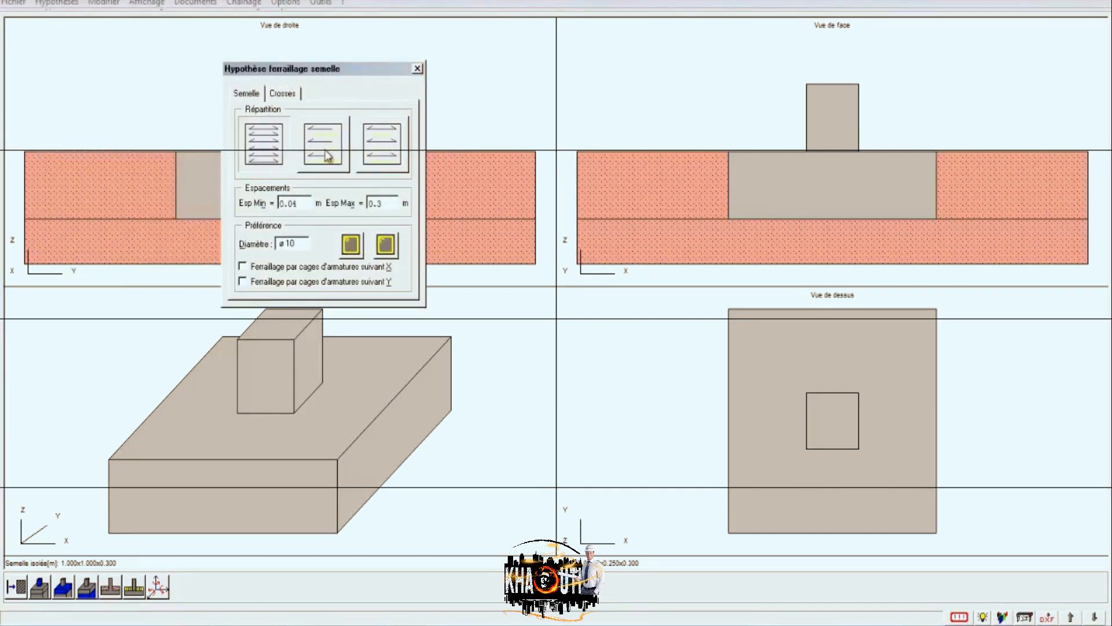
{"action": "left_click", "coordinate": [319, 149]}
{"action": "left_click", "coordinate": [374, 146]}
{"action": "left_click", "coordinate": [280, 149]}
{"action": "left_click", "coordinate": [290, 94]}
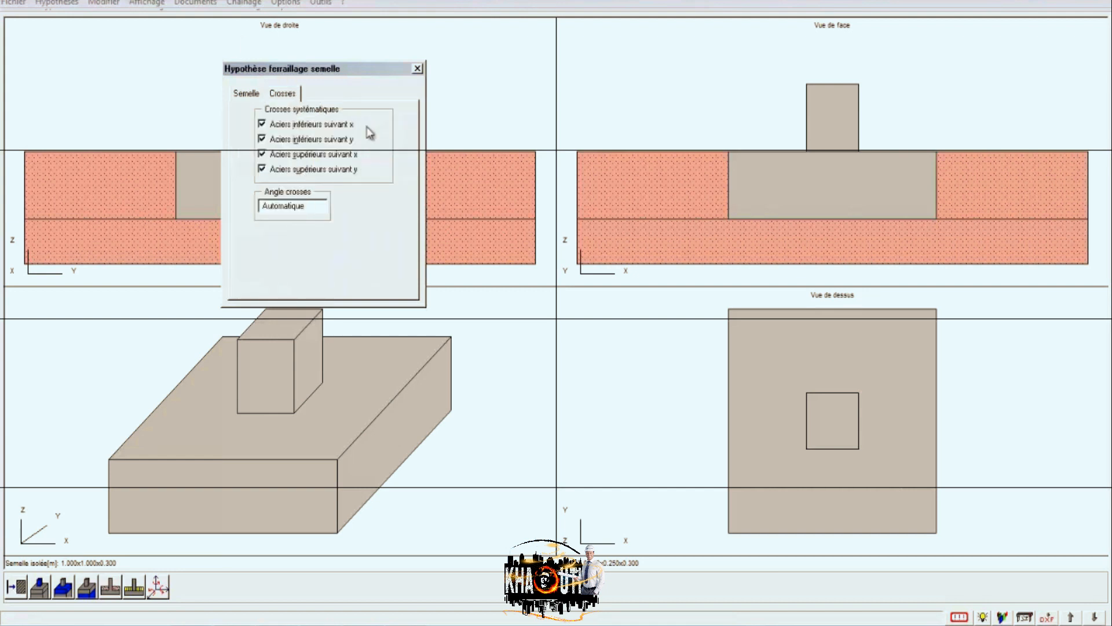
{"action": "left_click", "coordinate": [417, 69]}
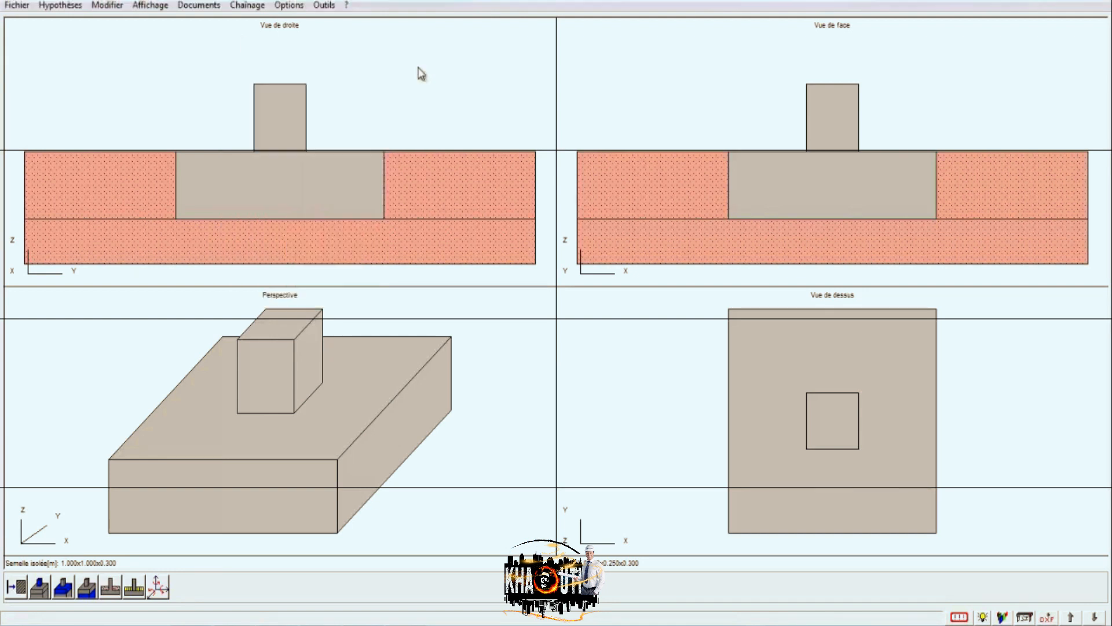
Step: Examine the geometry types available for the supported element, including rectangular and circular shafts and columns, the expansion-joint column and the pocket on a shaft
{"action": "left_click", "coordinate": [80, 5]}
{"action": "mouse_move", "coordinate": [122, 175]}
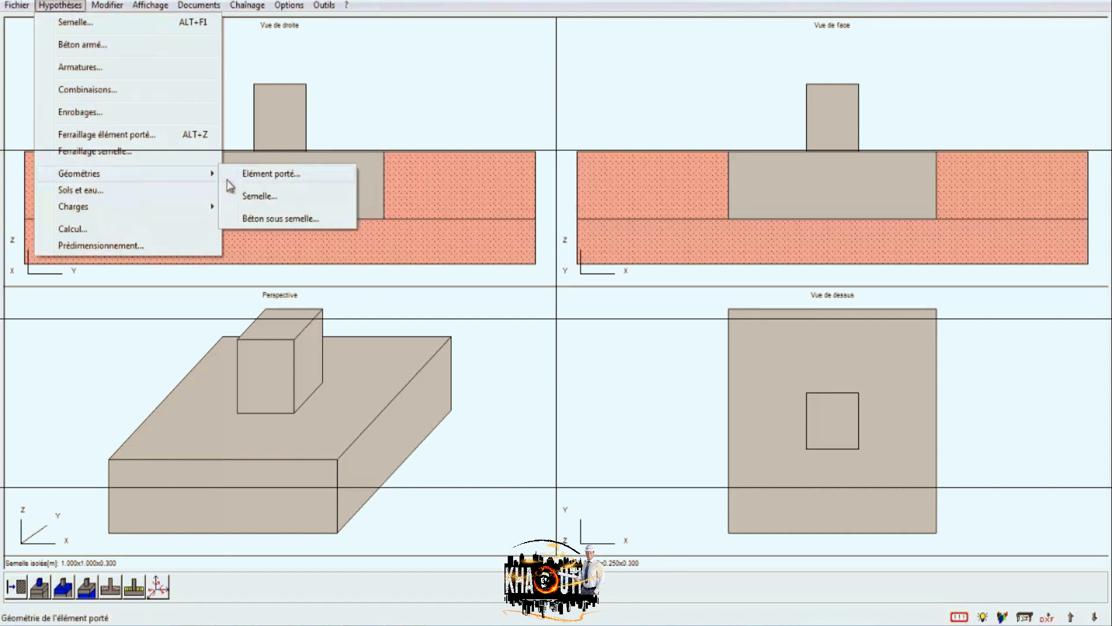
{"action": "left_click", "coordinate": [260, 177]}
{"action": "left_click_drag", "start_coordinate": [167, 99], "coordinate": [356, 120]}
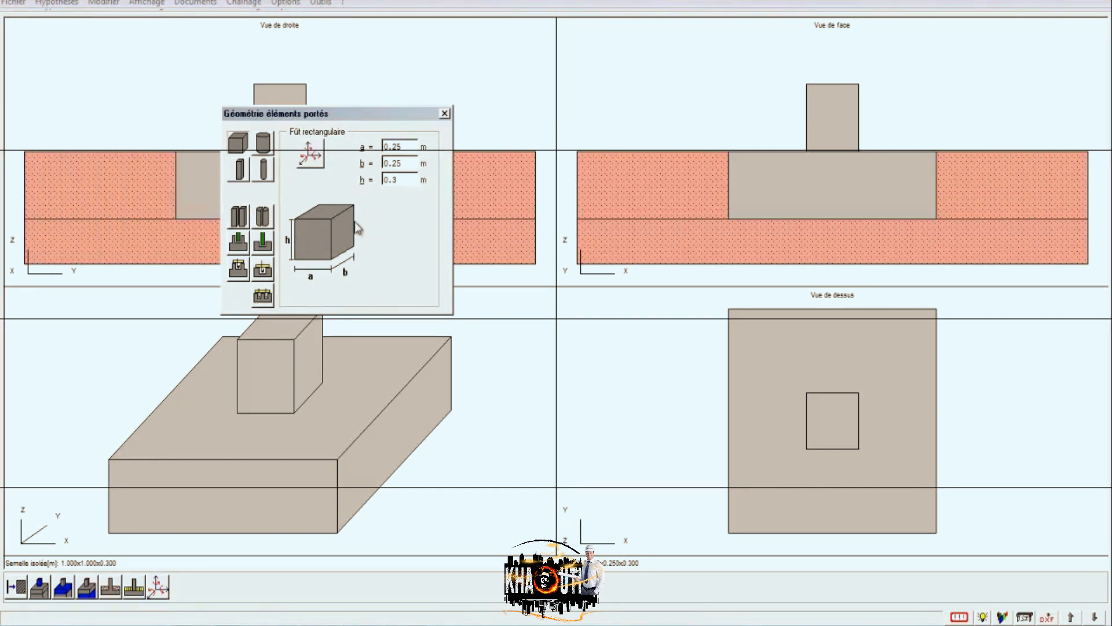
{"action": "left_click", "coordinate": [262, 145]}
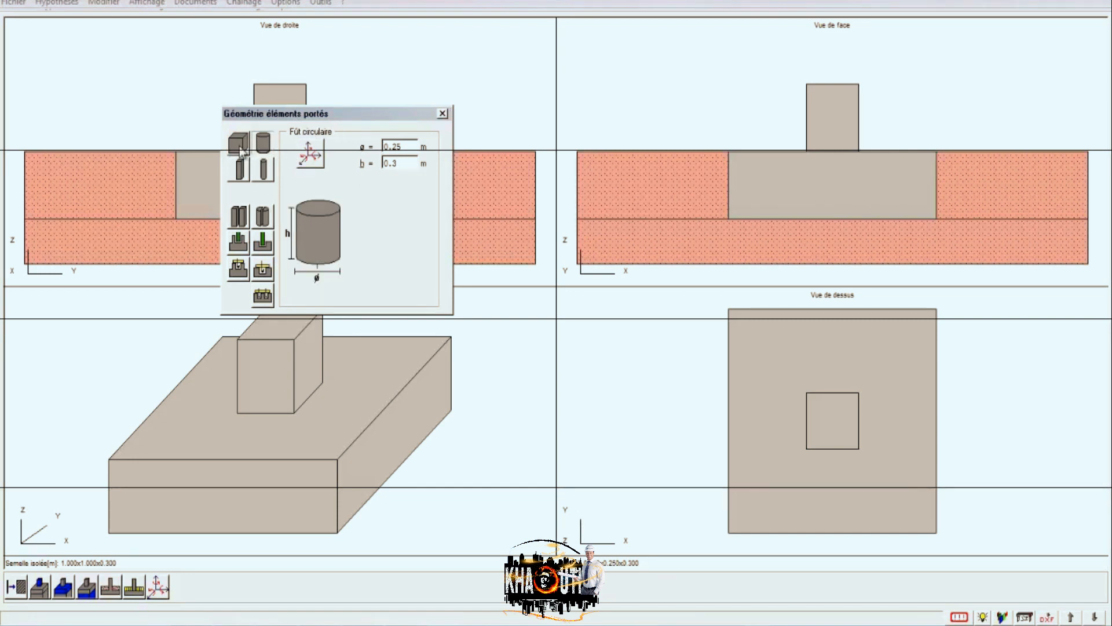
{"action": "left_click", "coordinate": [239, 144]}
{"action": "left_click", "coordinate": [262, 143]}
{"action": "left_click", "coordinate": [240, 170]}
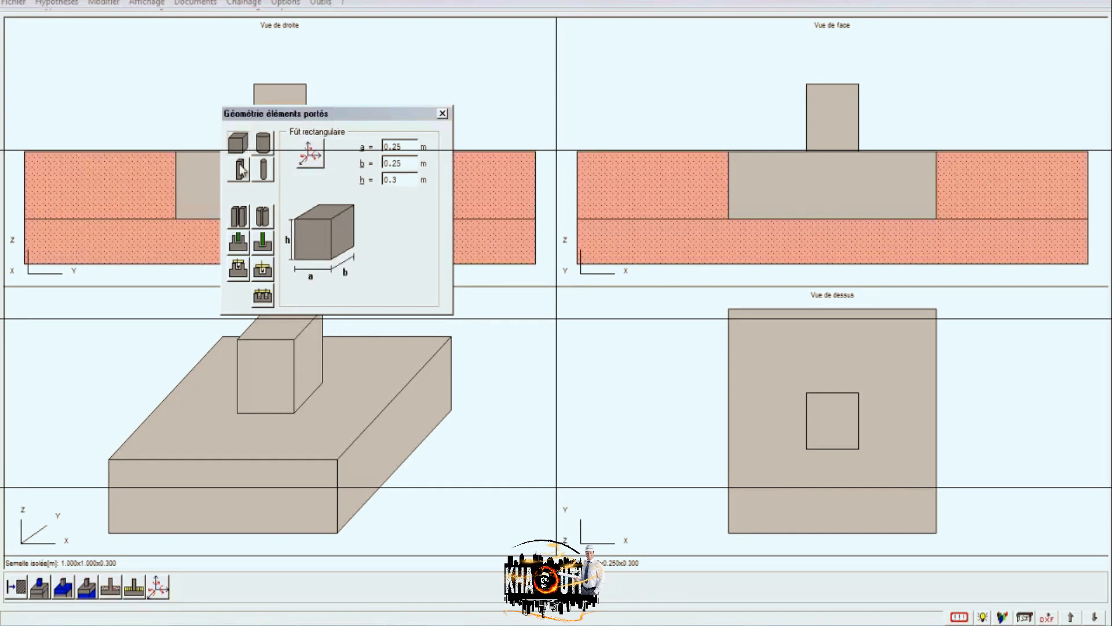
{"action": "left_click", "coordinate": [241, 170]}
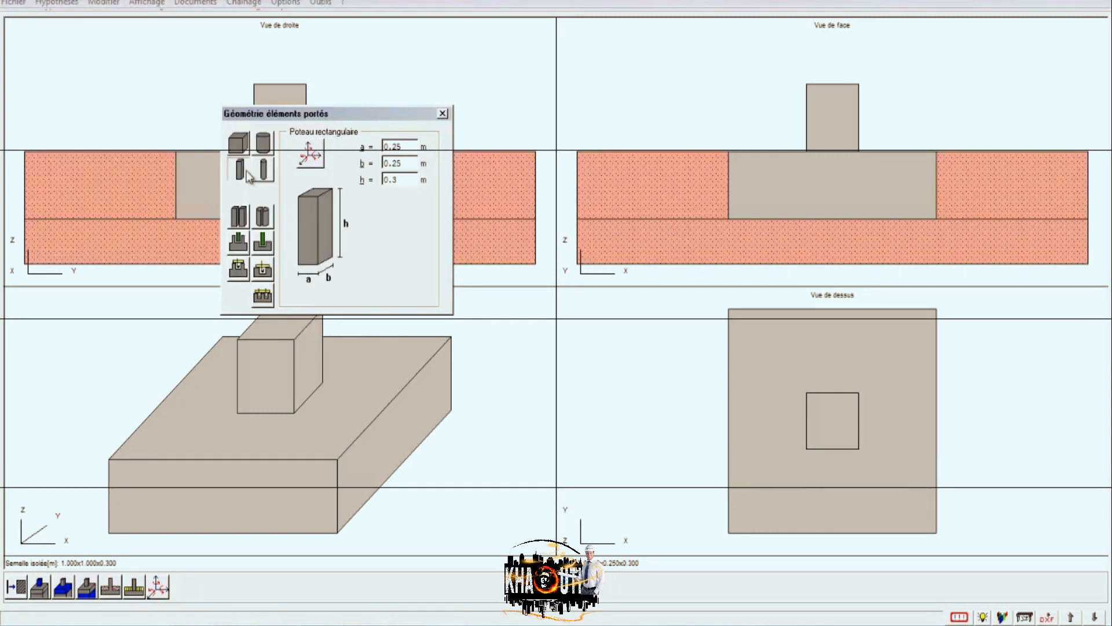
{"action": "left_click", "coordinate": [263, 170]}
{"action": "left_click", "coordinate": [238, 145]}
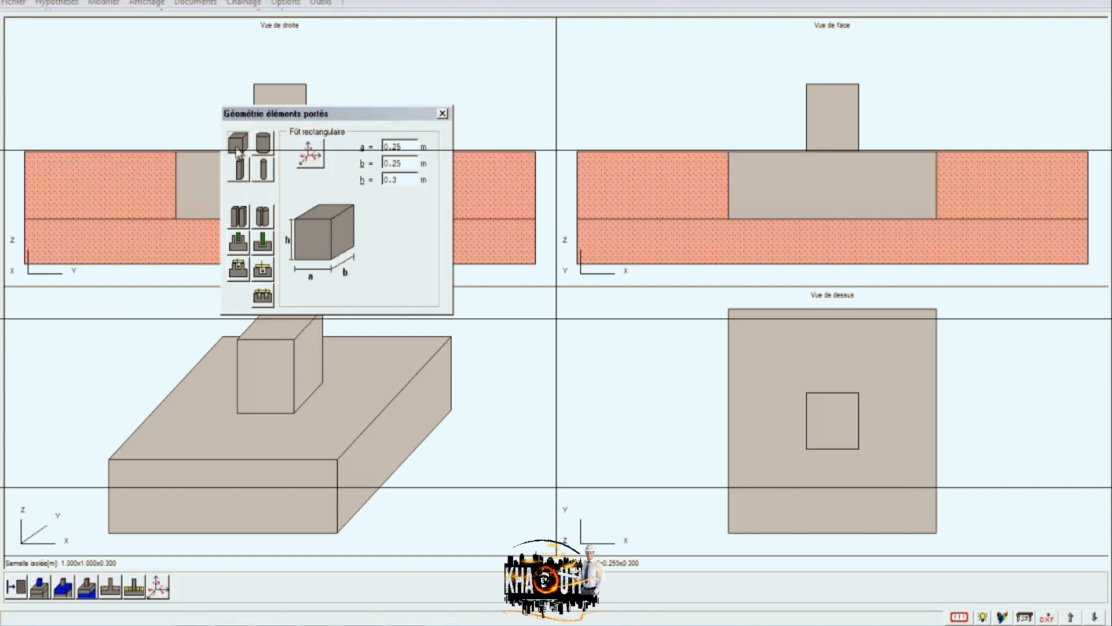
{"action": "left_click", "coordinate": [264, 218]}
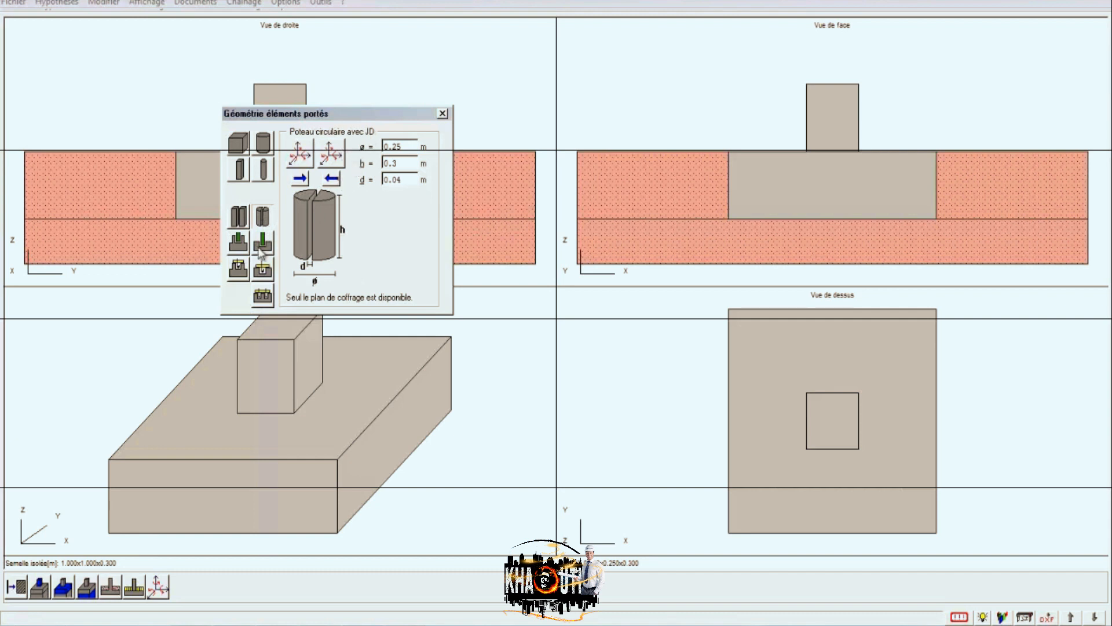
{"action": "left_click", "coordinate": [238, 269]}
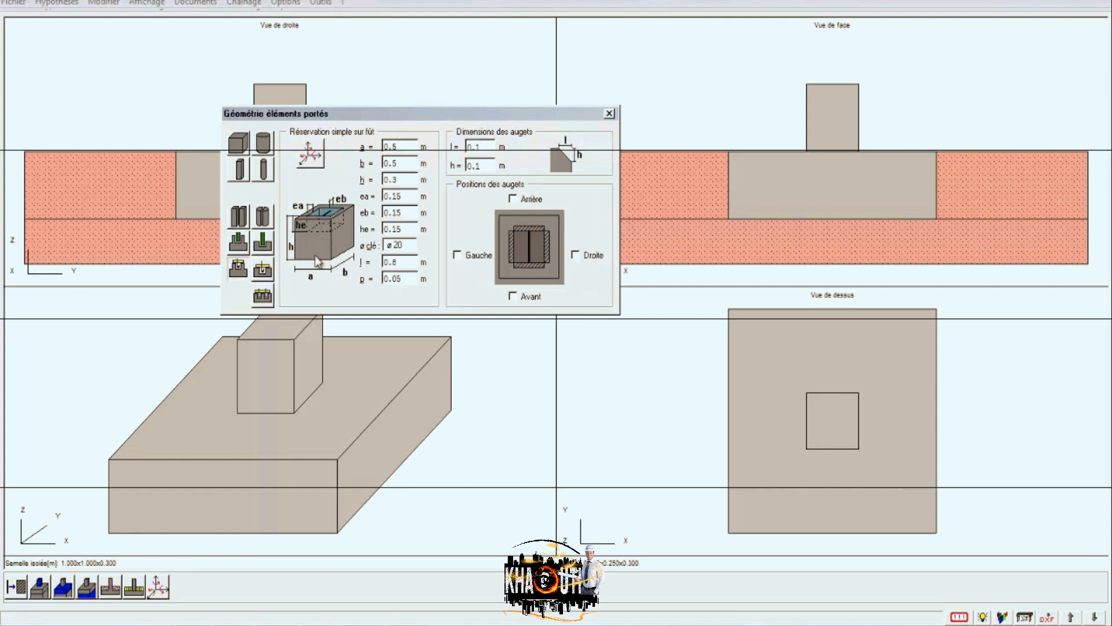
{"action": "left_click", "coordinate": [241, 150]}
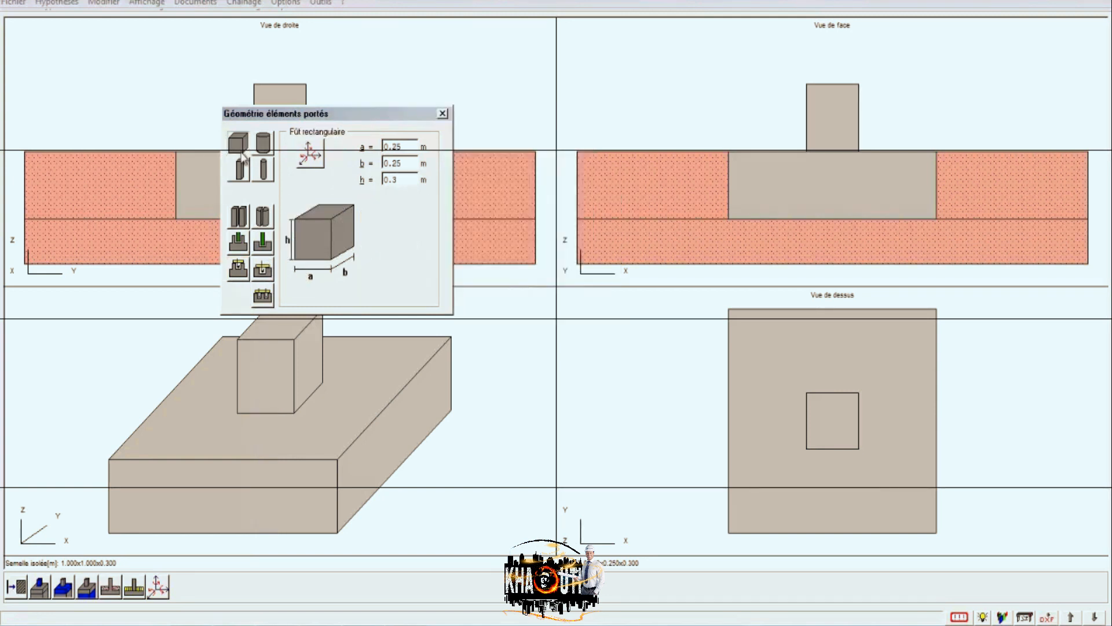
{"action": "left_click", "coordinate": [240, 169]}
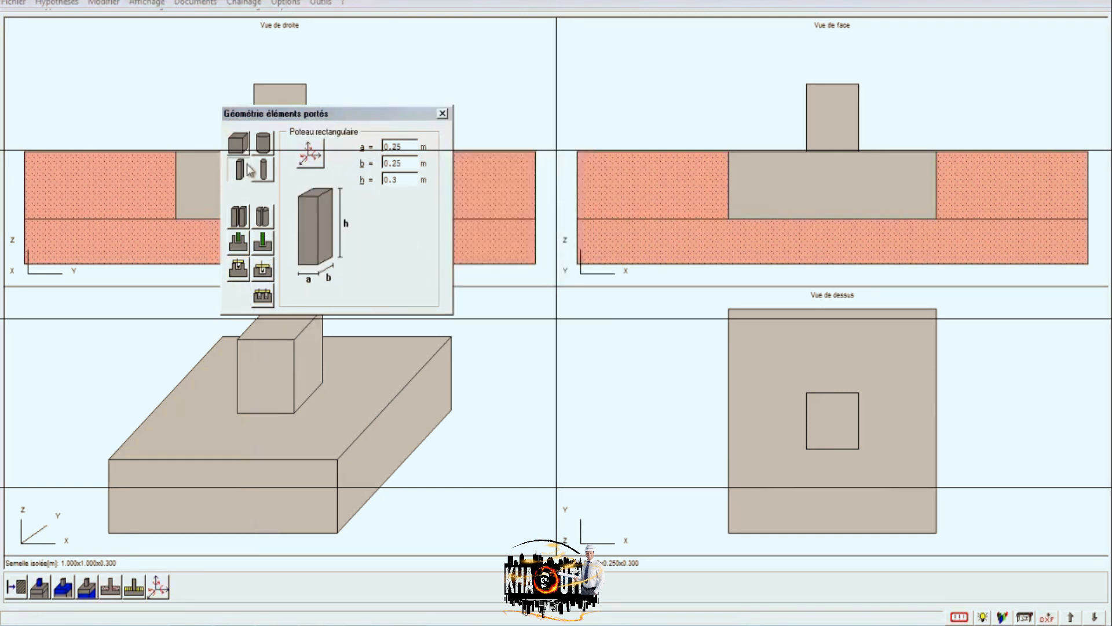
{"action": "left_click", "coordinate": [238, 143]}
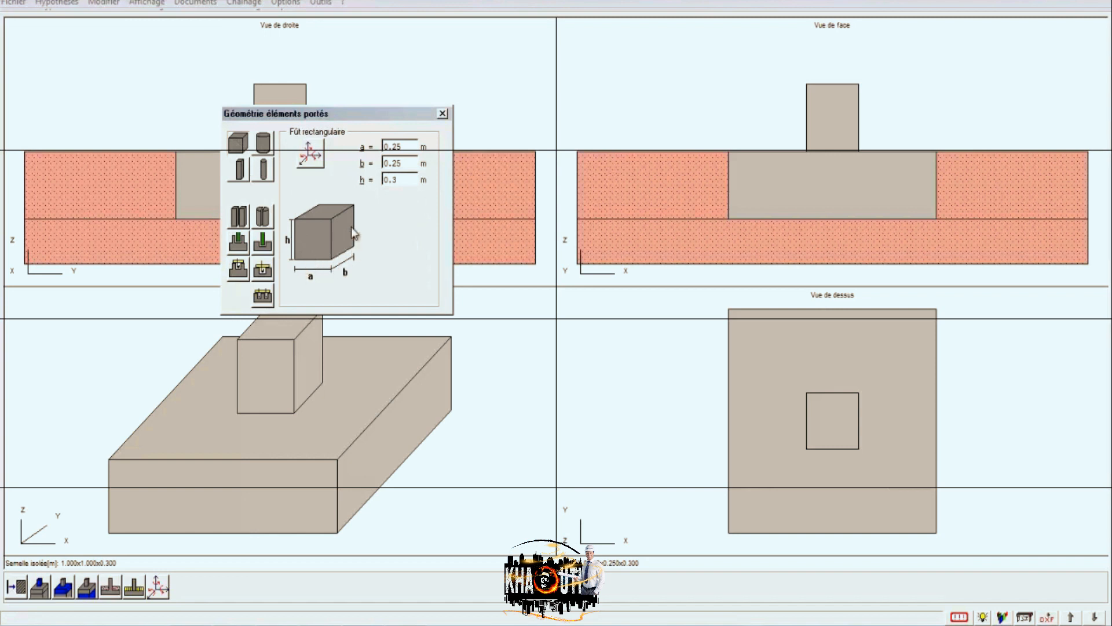
Step: Define the supported element as a rectangular column with a 0.22 m, b 0.22 m and a height of 3.0 m
{"action": "double_click", "coordinate": [410, 145]}
{"action": "double_click", "coordinate": [403, 162]}
{"action": "left_click", "coordinate": [405, 181]}
{"action": "left_click", "coordinate": [243, 178]}
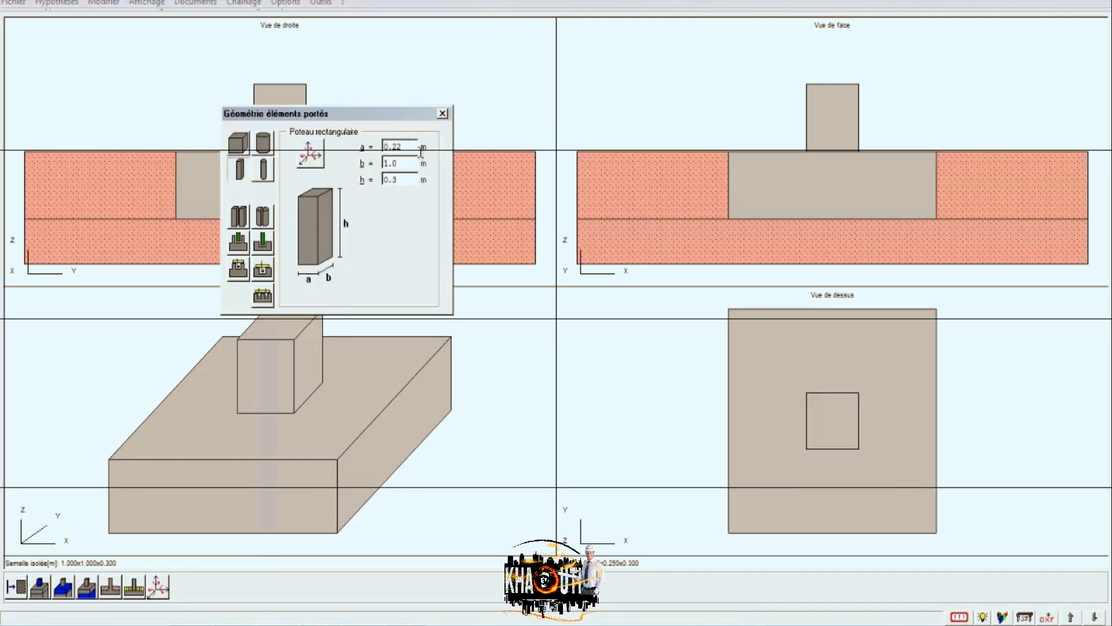
{"action": "double_click", "coordinate": [404, 163]}
{"action": "type", "text": "0.22"}
{"action": "left_click", "coordinate": [442, 114]}
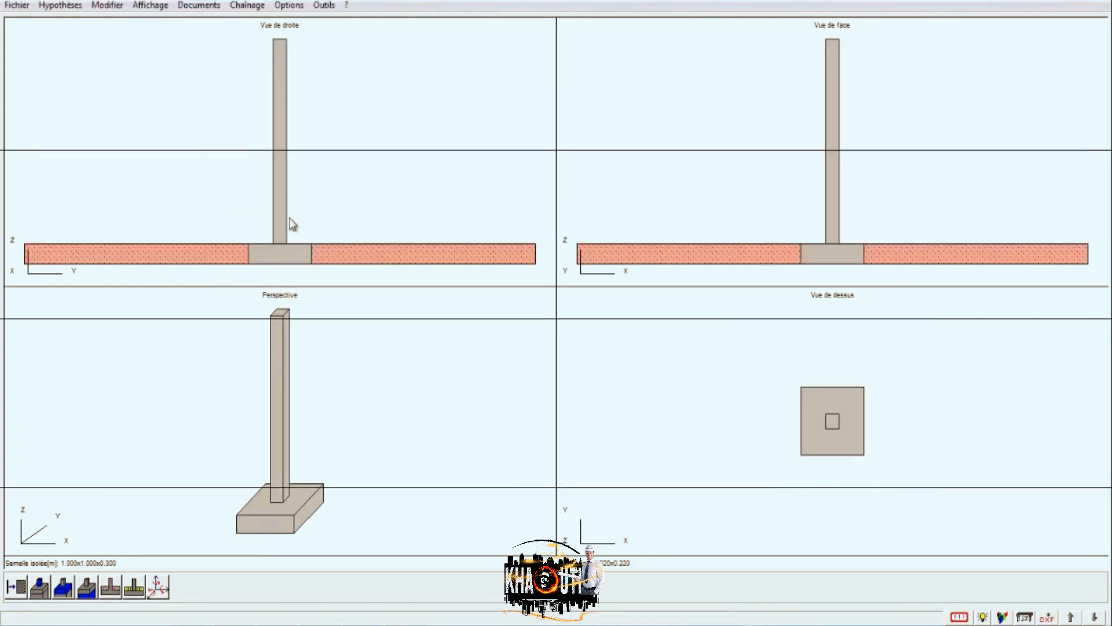
Step: Set the isolated footing's geometry to have no chamfered faces (Pans coupés: Sans) and lock its lower level
{"action": "left_click", "coordinate": [61, 5]}
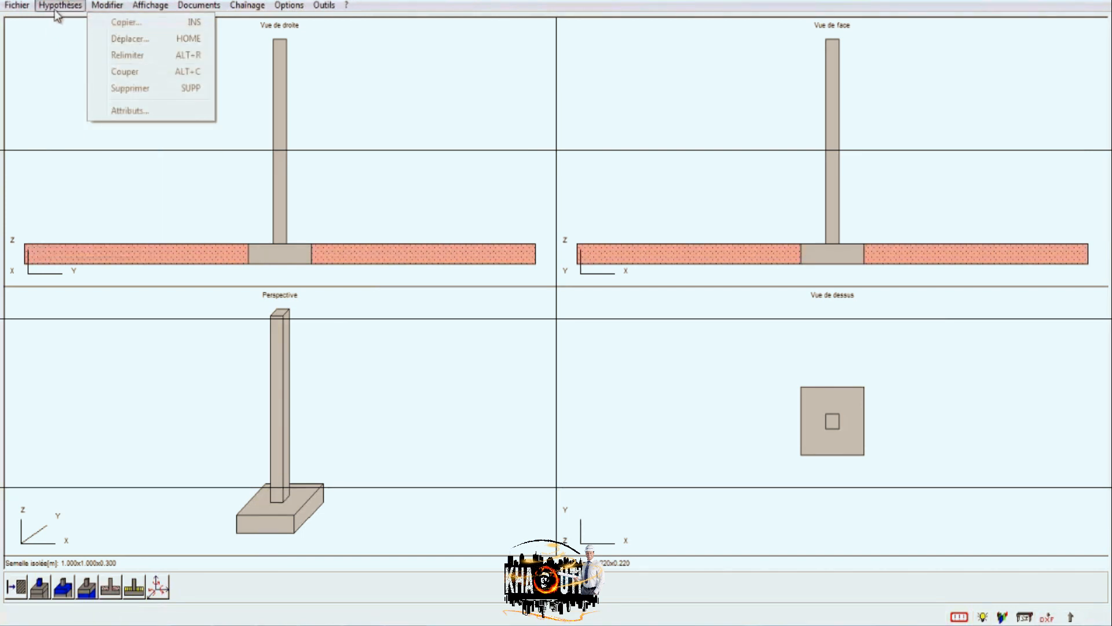
{"action": "mouse_move", "coordinate": [87, 173]}
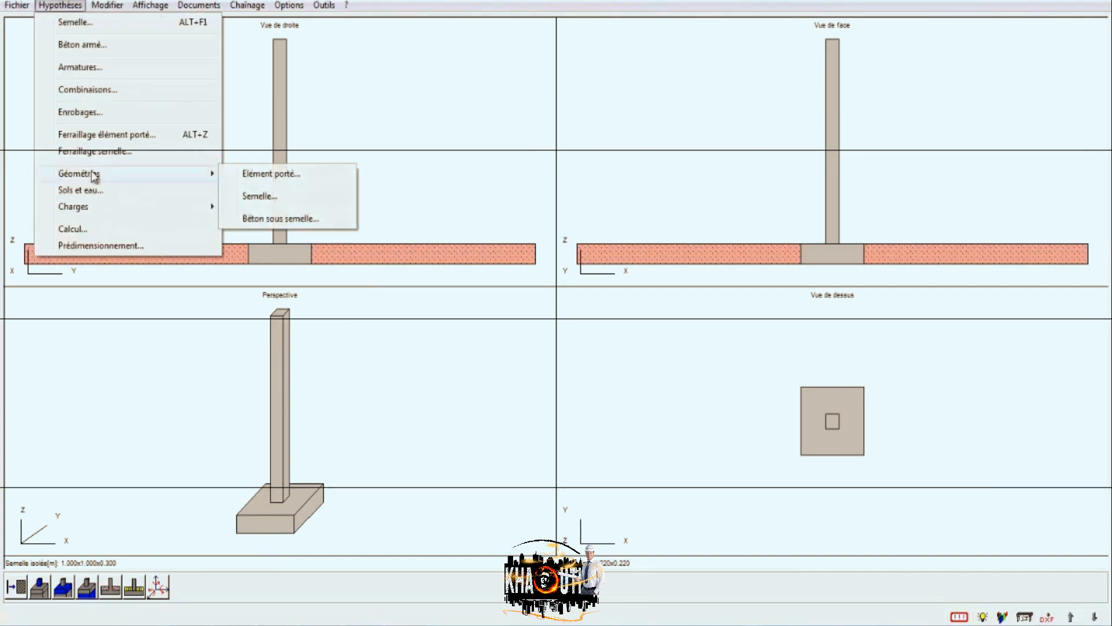
{"action": "left_click", "coordinate": [253, 195]}
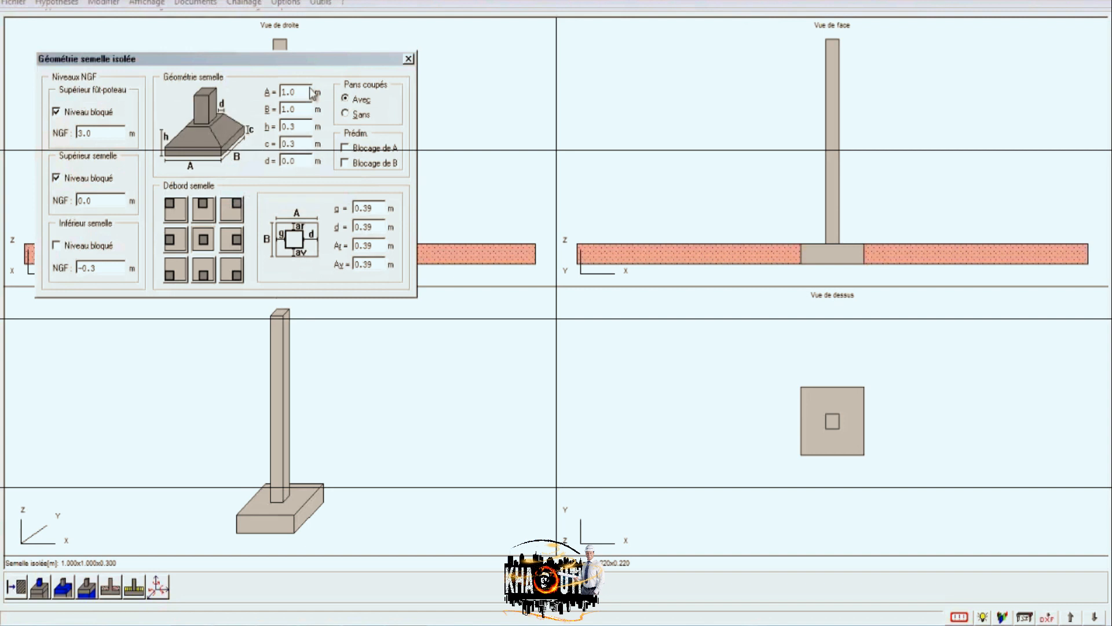
{"action": "left_click_drag", "start_coordinate": [255, 63], "coordinate": [345, 104]}
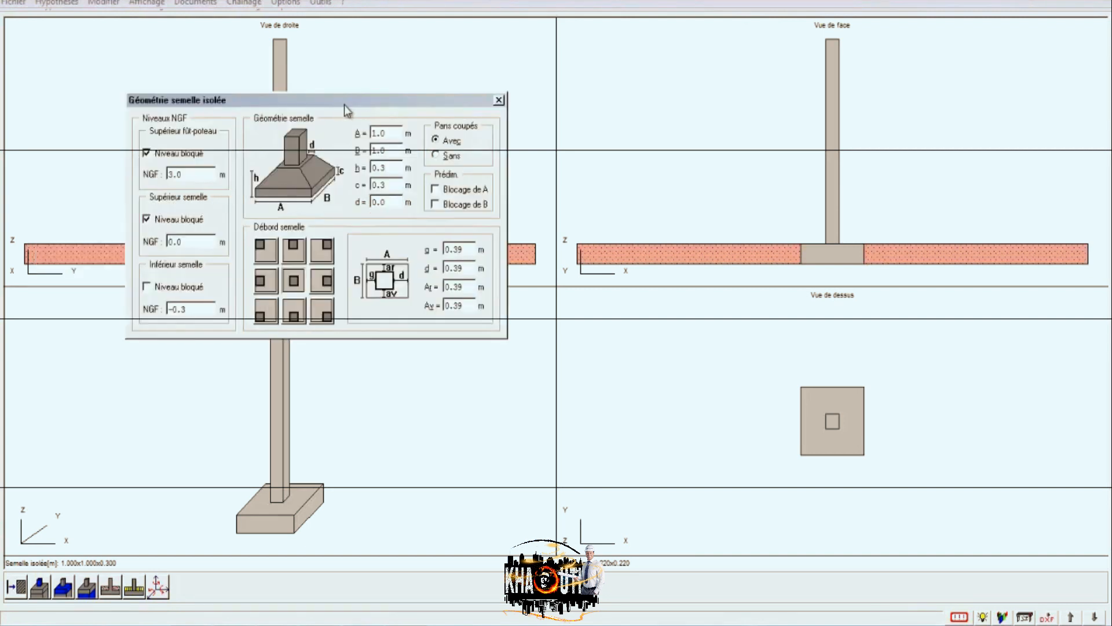
{"action": "left_click", "coordinate": [443, 156]}
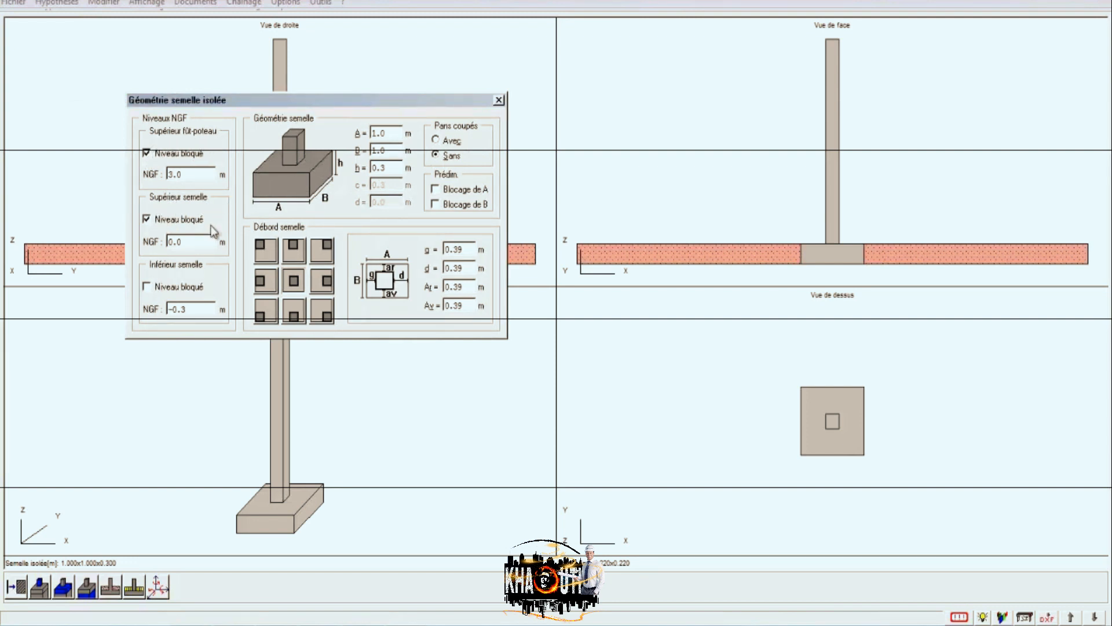
{"action": "left_click", "coordinate": [161, 290]}
{"action": "left_click", "coordinate": [436, 140]}
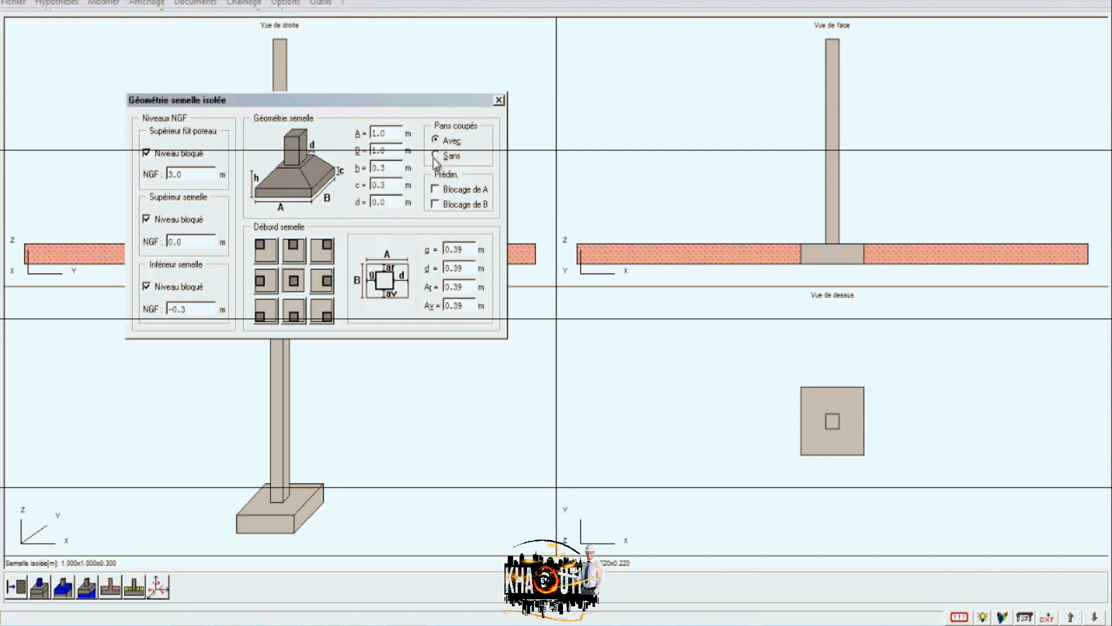
{"action": "left_click", "coordinate": [437, 154]}
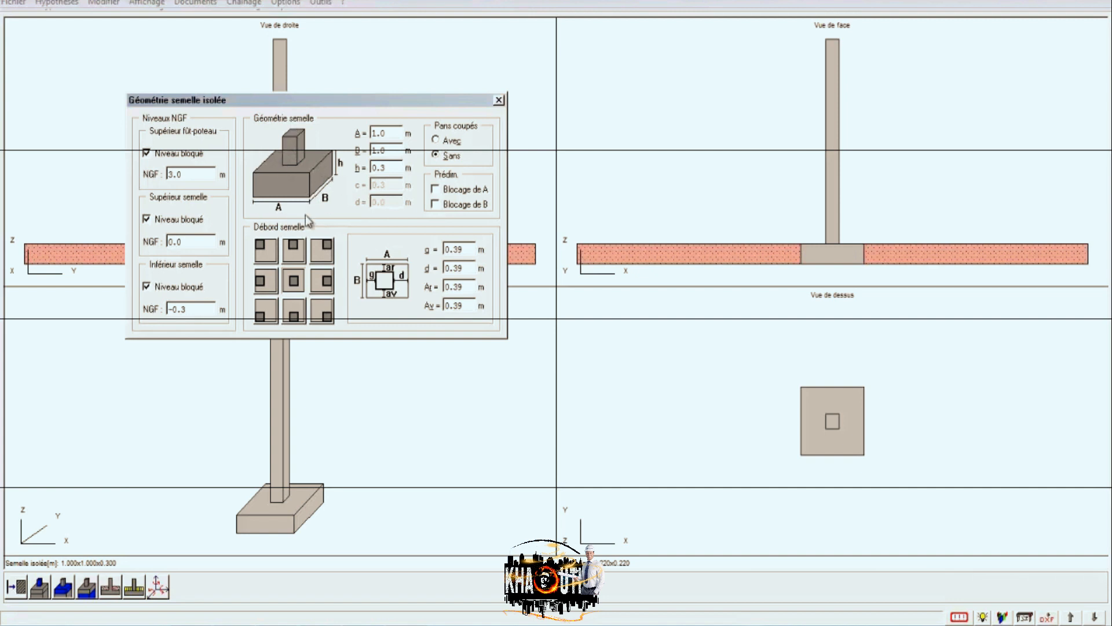
Step: Compare the edge and corner column positions on the footing, and return to the centred position
{"action": "left_click", "coordinate": [268, 252]}
{"action": "left_click", "coordinate": [294, 252]}
{"action": "left_click", "coordinate": [321, 253]}
{"action": "left_click", "coordinate": [323, 281]}
{"action": "left_click", "coordinate": [324, 313]}
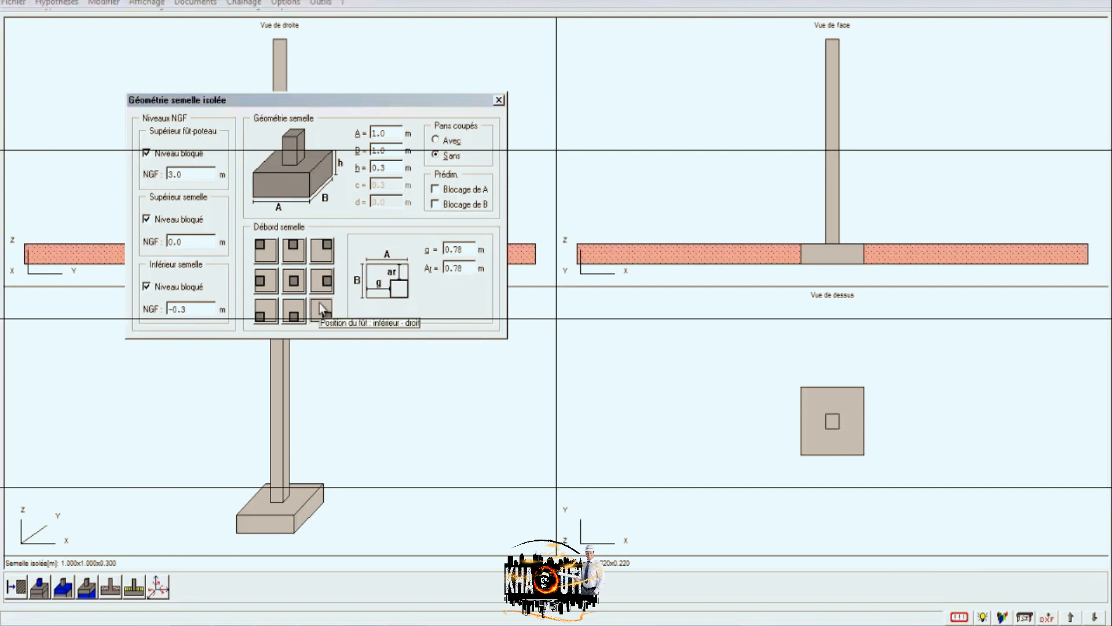
{"action": "left_click", "coordinate": [294, 314]}
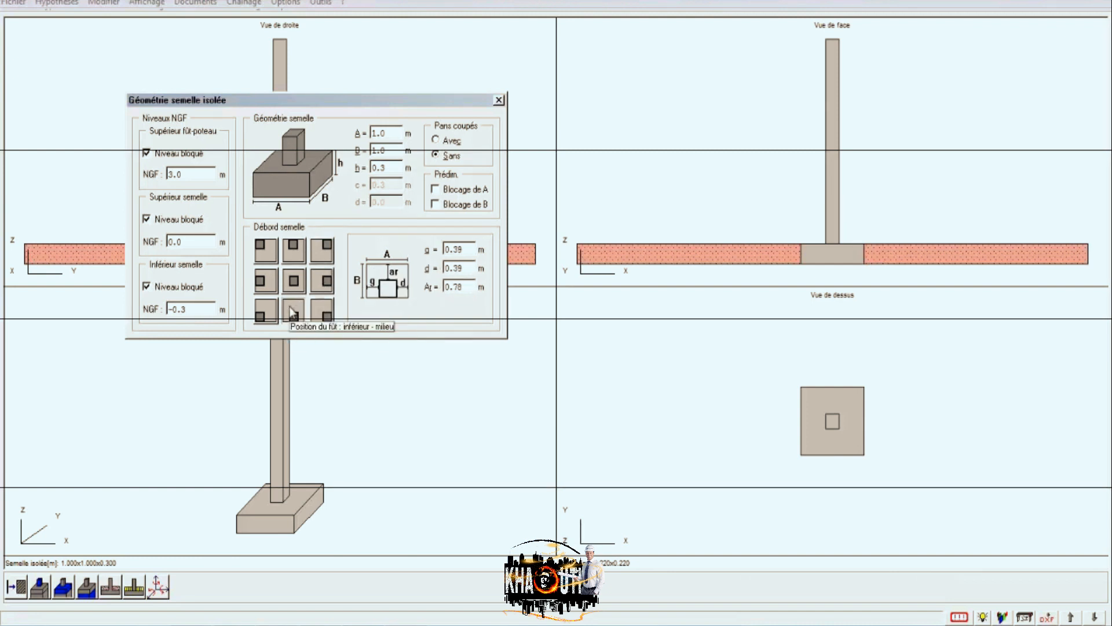
{"action": "left_click", "coordinate": [257, 283]}
{"action": "left_click", "coordinate": [264, 252]}
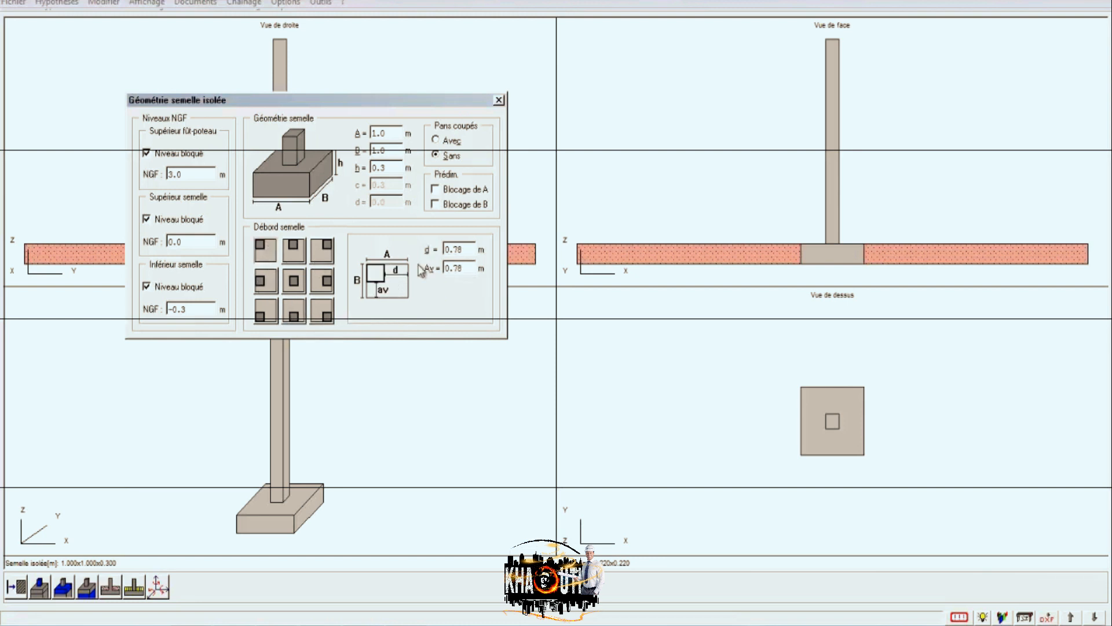
{"action": "left_click", "coordinate": [295, 284]}
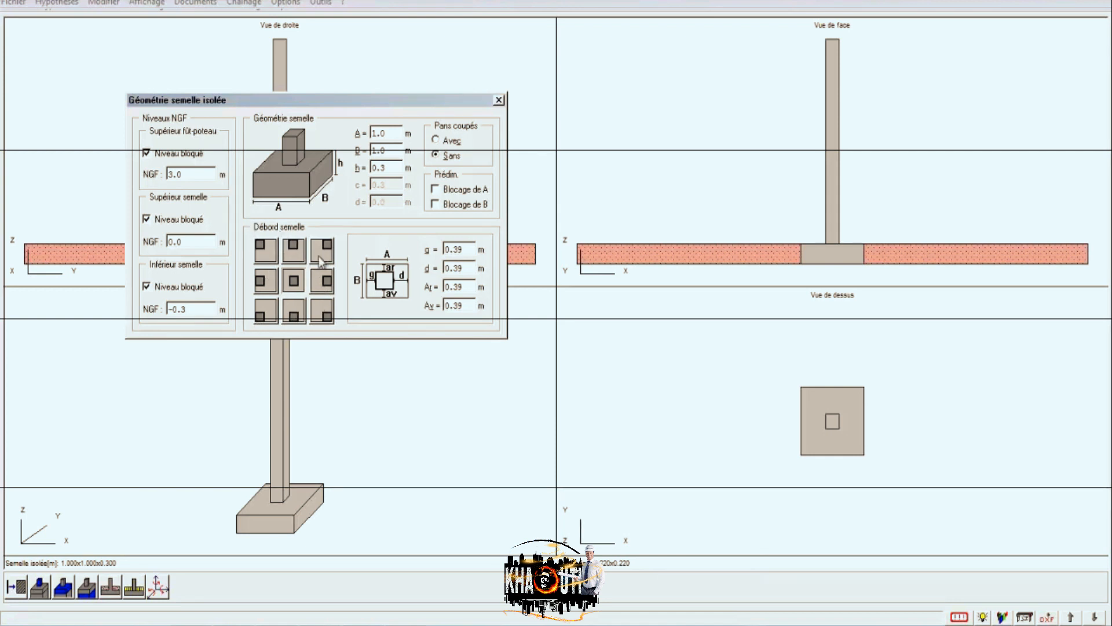
Step: Review the overhang distances of the footing around the centred column and close the footing geometry settings
{"action": "double_click", "coordinate": [467, 244]}
{"action": "left_click", "coordinate": [467, 268]}
{"action": "double_click", "coordinate": [450, 270]}
{"action": "left_click", "coordinate": [414, 246]}
{"action": "left_click", "coordinate": [498, 100]}
Step: Define the element under the footing as mass concrete (Gros béton) with a thickness of 1.2 m
{"action": "left_click", "coordinate": [47, 7]}
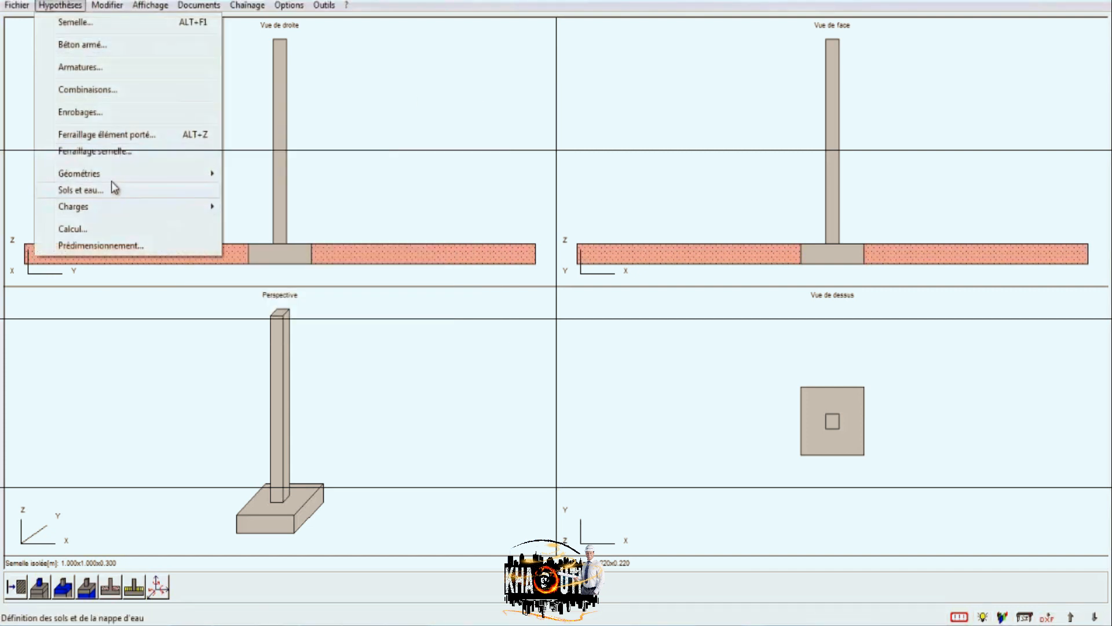
{"action": "mouse_move", "coordinate": [210, 173]}
{"action": "left_click", "coordinate": [272, 219]}
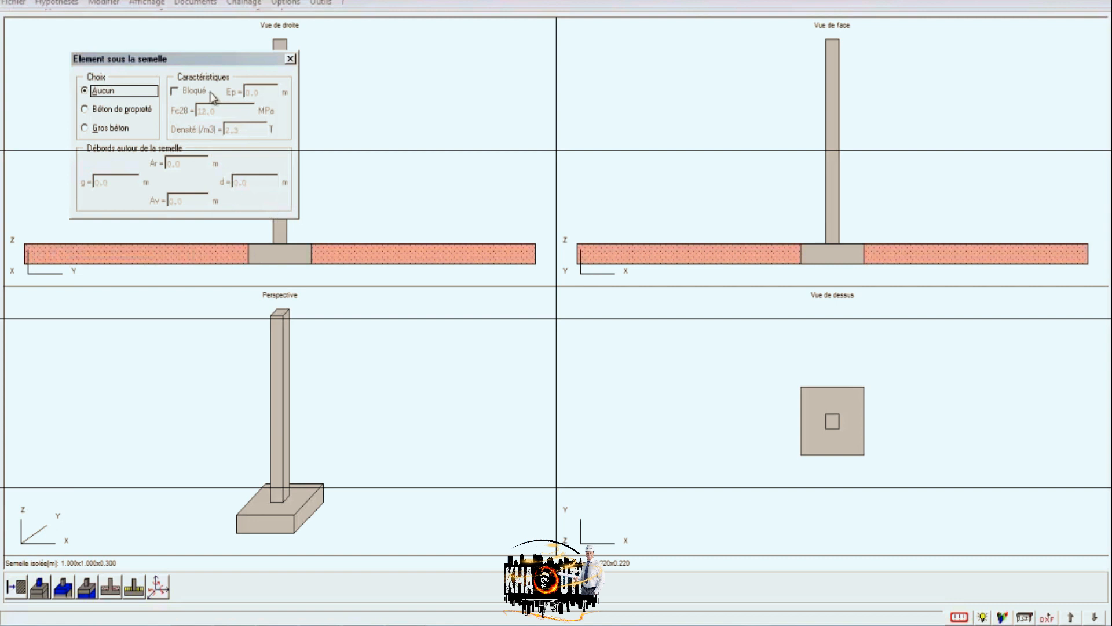
{"action": "left_click_drag", "start_coordinate": [203, 63], "coordinate": [387, 171]}
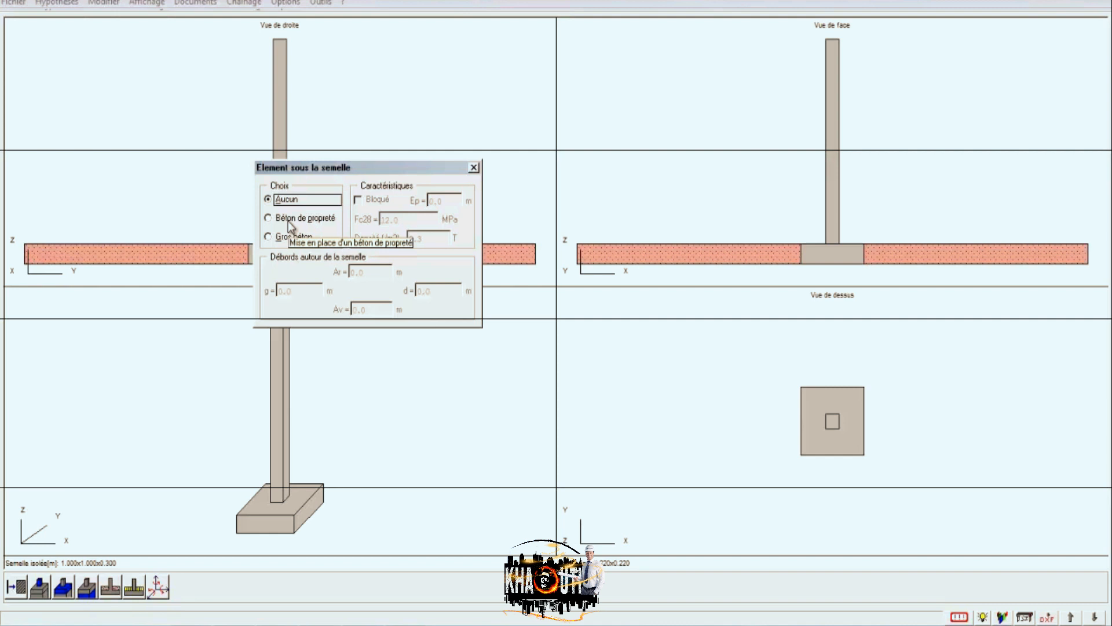
{"action": "left_click", "coordinate": [287, 220]}
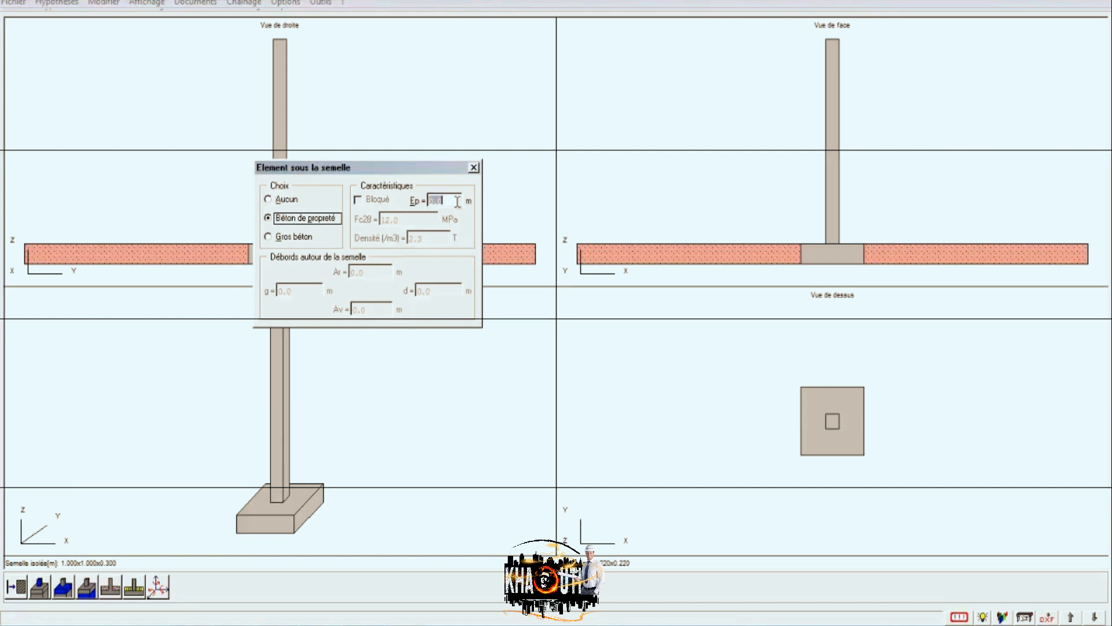
{"action": "left_click", "coordinate": [286, 237]}
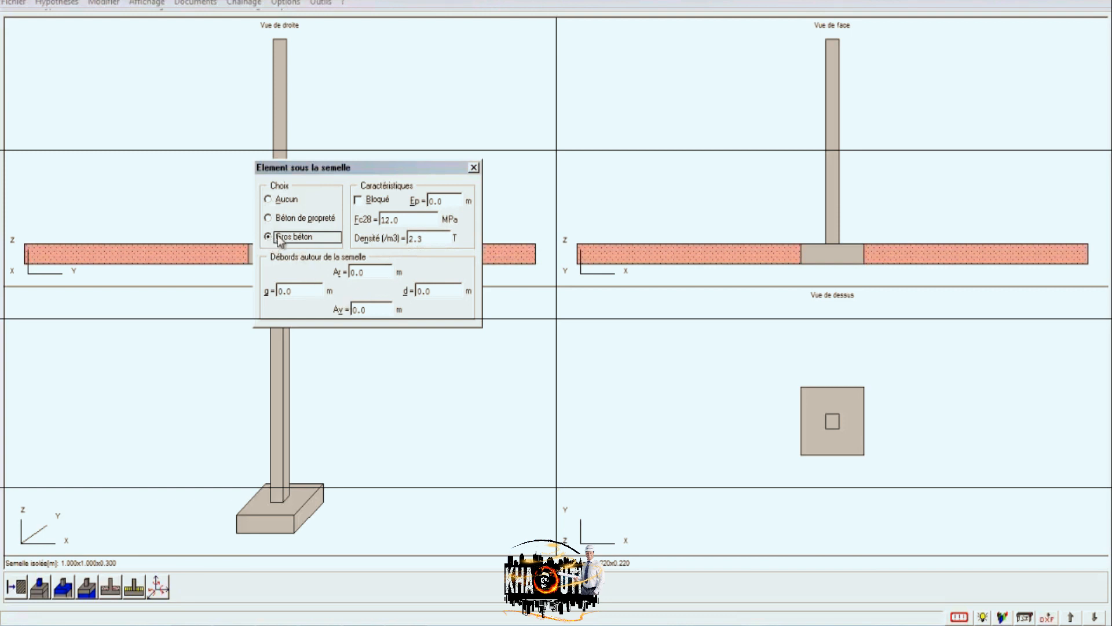
{"action": "left_click_drag", "start_coordinate": [429, 201], "coordinate": [450, 196]}
{"action": "left_click", "coordinate": [465, 223]}
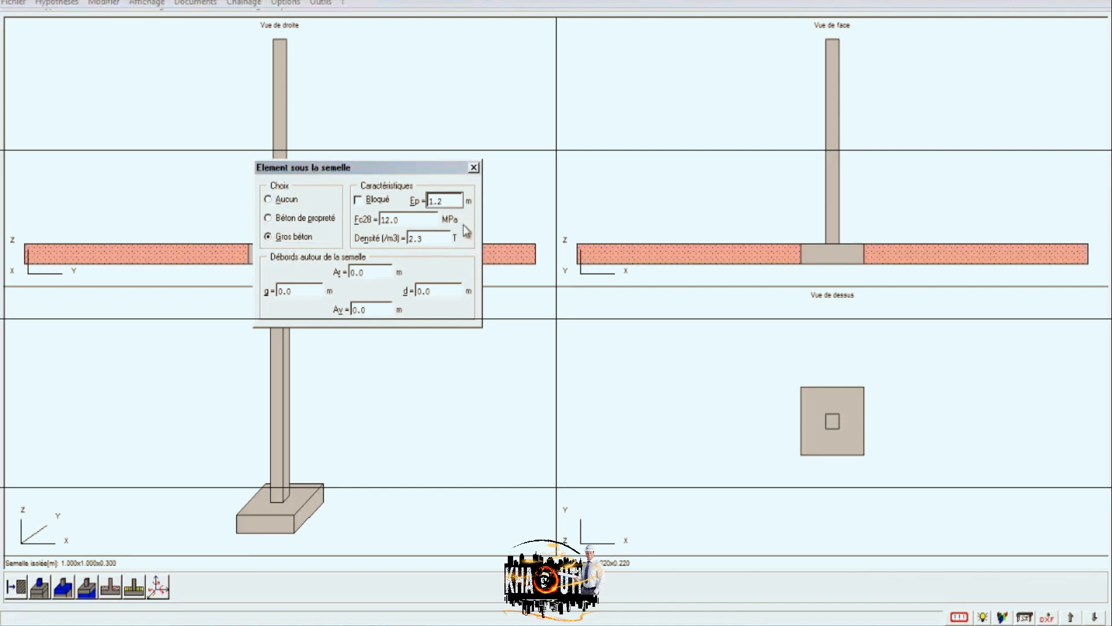
Step: Set the mass concrete's overhang to 0.3 m on all four sides of the footing and apply the settings
{"action": "left_click", "coordinate": [373, 269]}
{"action": "left_click", "coordinate": [442, 288]}
{"action": "left_click", "coordinate": [381, 311]}
{"action": "double_click", "coordinate": [380, 306]}
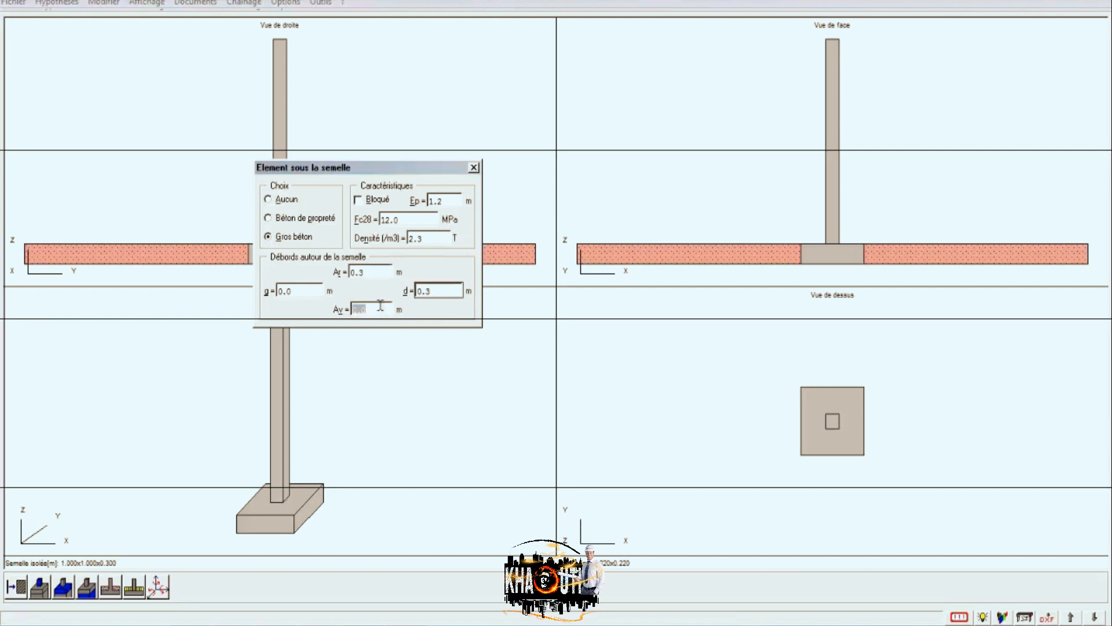
{"action": "double_click", "coordinate": [310, 288]}
{"action": "type", "text": "0"}
{"action": "left_click", "coordinate": [438, 266]}
{"action": "left_click", "coordinate": [474, 167]}
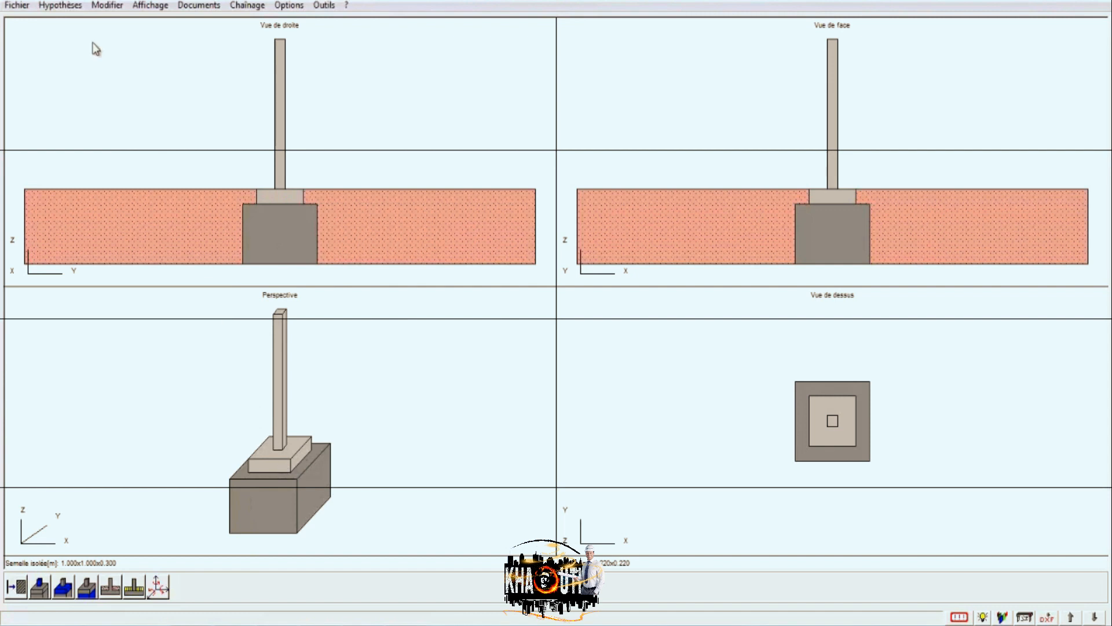
Step: Enable the high water table level in the soil and water definition and set its NGF level to -0.4 m
{"action": "left_click", "coordinate": [73, 7]}
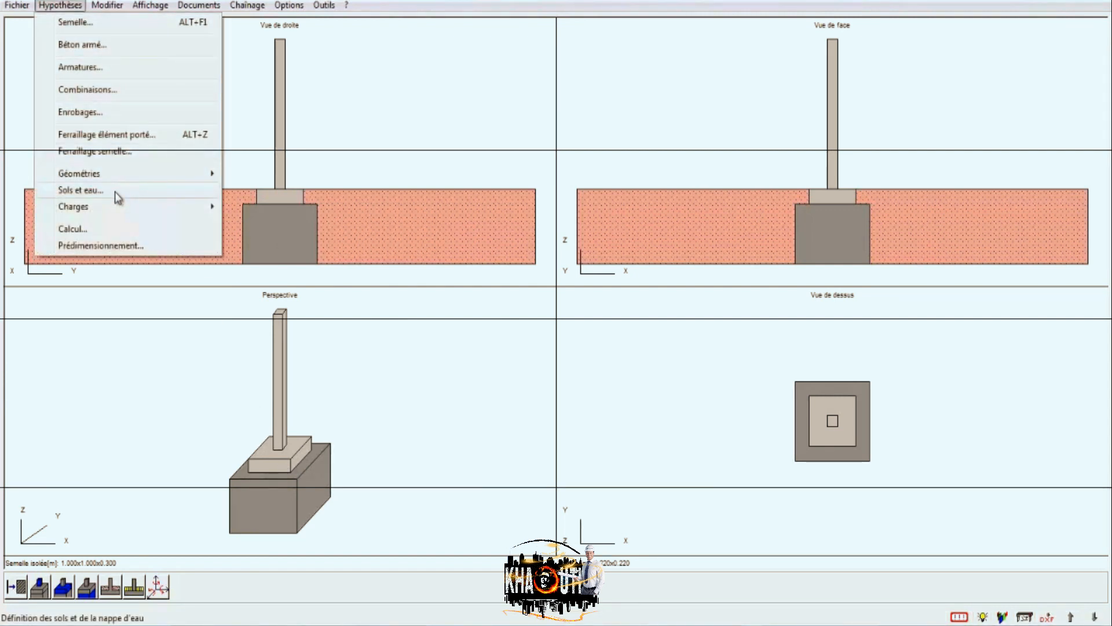
{"action": "left_click", "coordinate": [114, 191]}
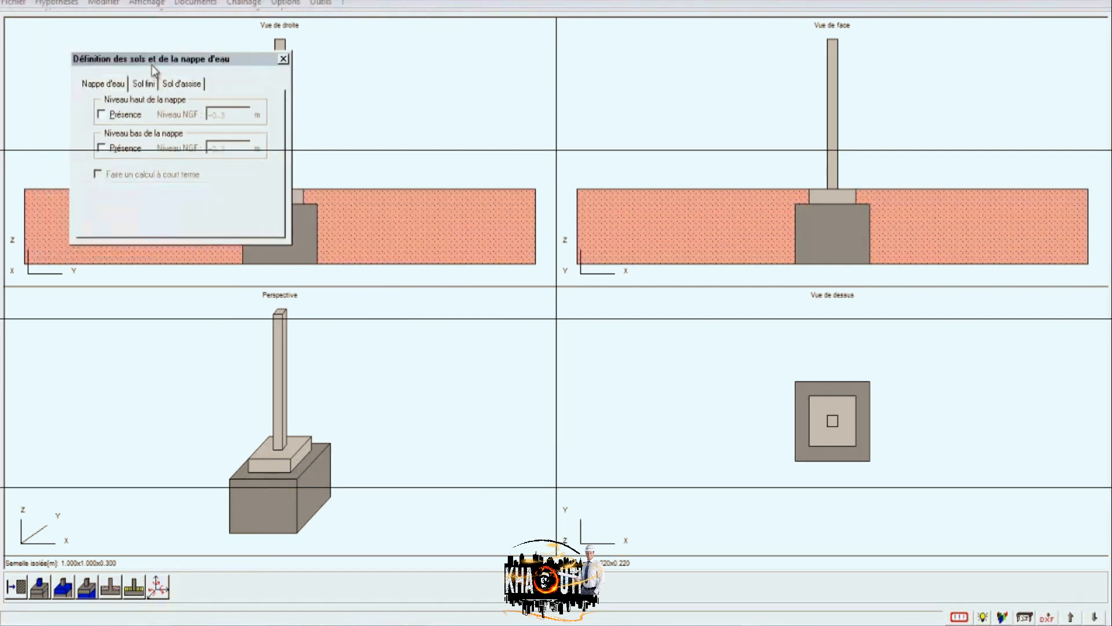
{"action": "left_click_drag", "start_coordinate": [145, 58], "coordinate": [430, 205]}
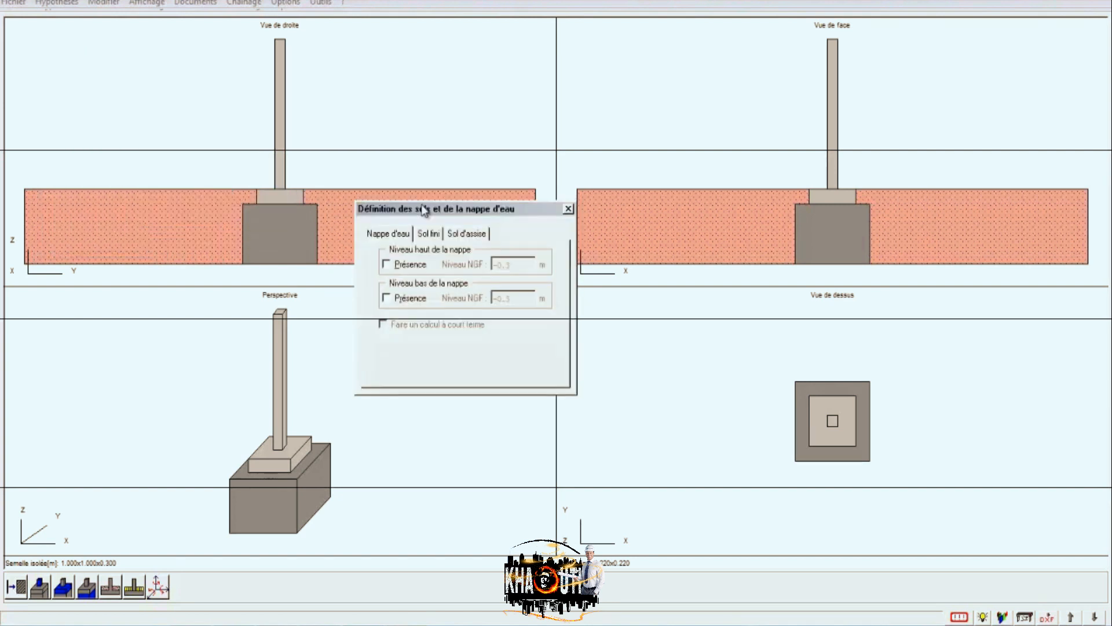
{"action": "left_click", "coordinate": [395, 266]}
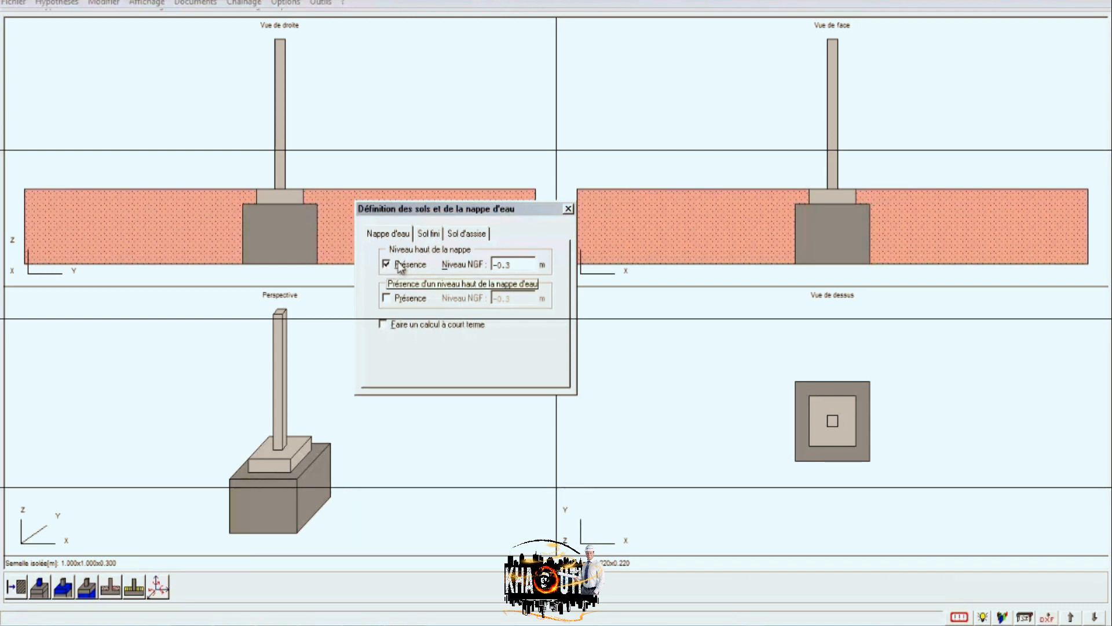
{"action": "double_click", "coordinate": [524, 264]}
{"action": "type", "text": "-"}
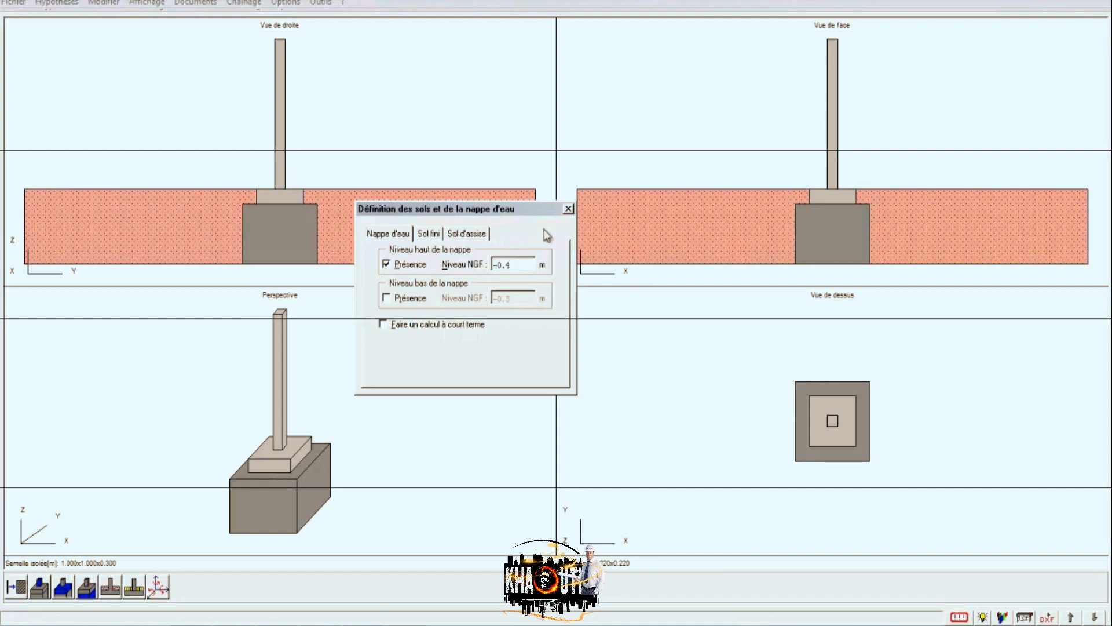
Step: Review the finished soil and bearing soil parameters, and close the soil and water table definition
{"action": "left_click", "coordinate": [429, 235]}
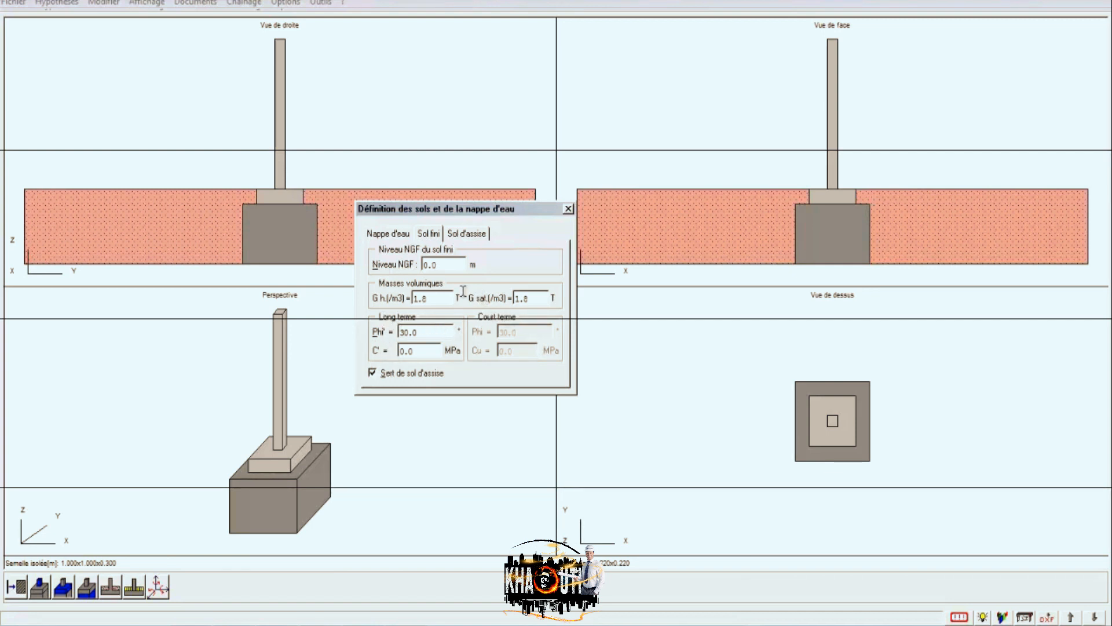
{"action": "left_click", "coordinate": [462, 236]}
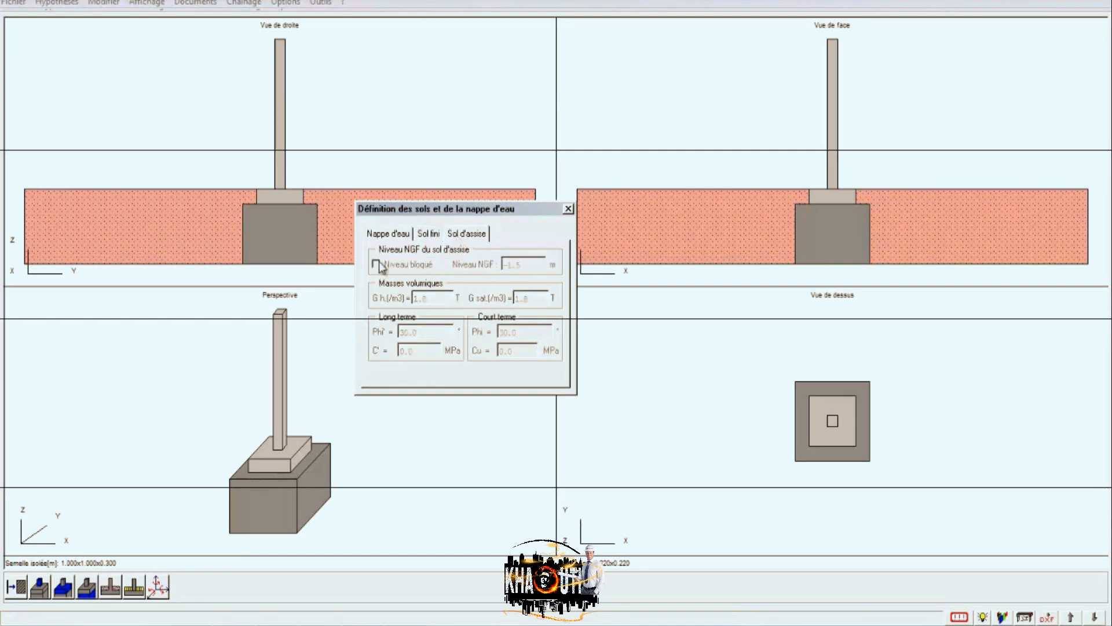
{"action": "left_click", "coordinate": [568, 209]}
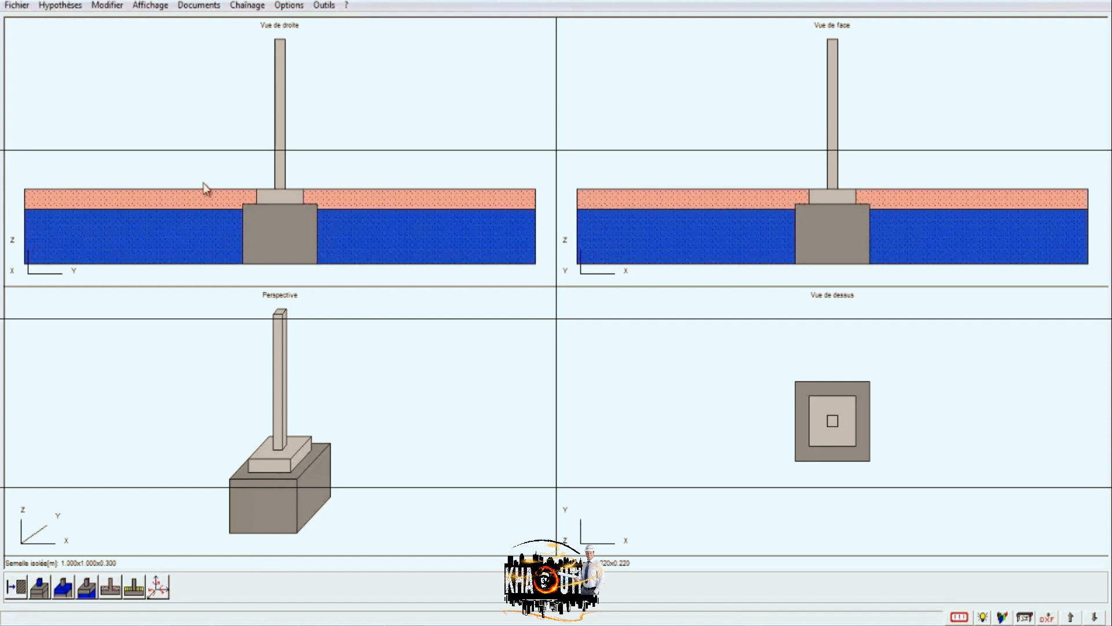
Step: Review the permanent and live load settings for the finished ground surface and close them without entering loads
{"action": "left_click", "coordinate": [58, 7]}
{"action": "mouse_move", "coordinate": [89, 207]}
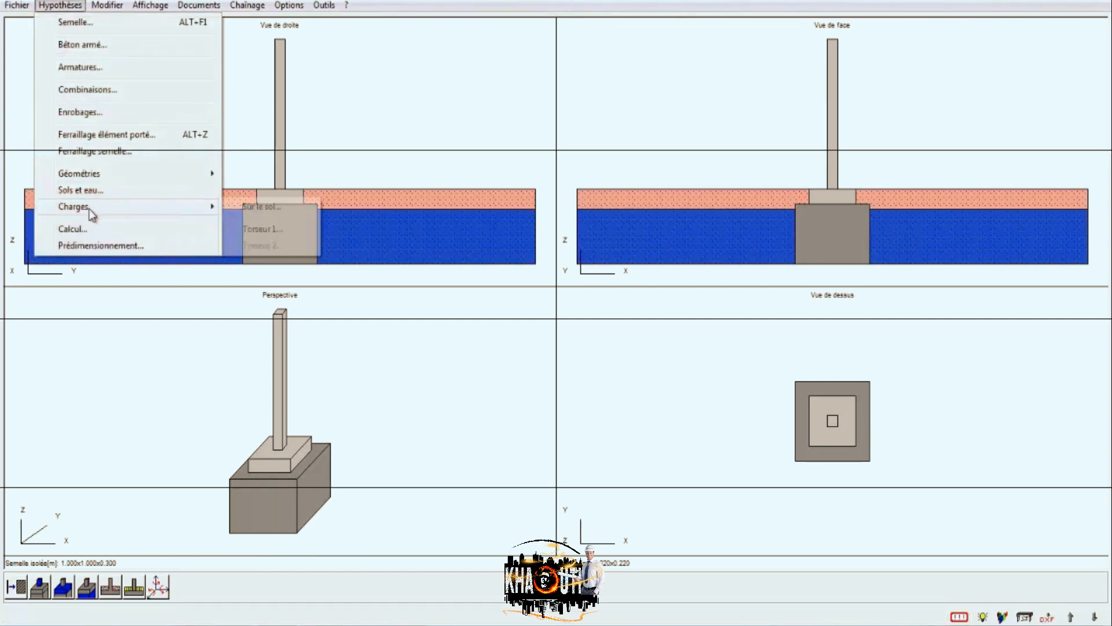
{"action": "left_click", "coordinate": [250, 209]}
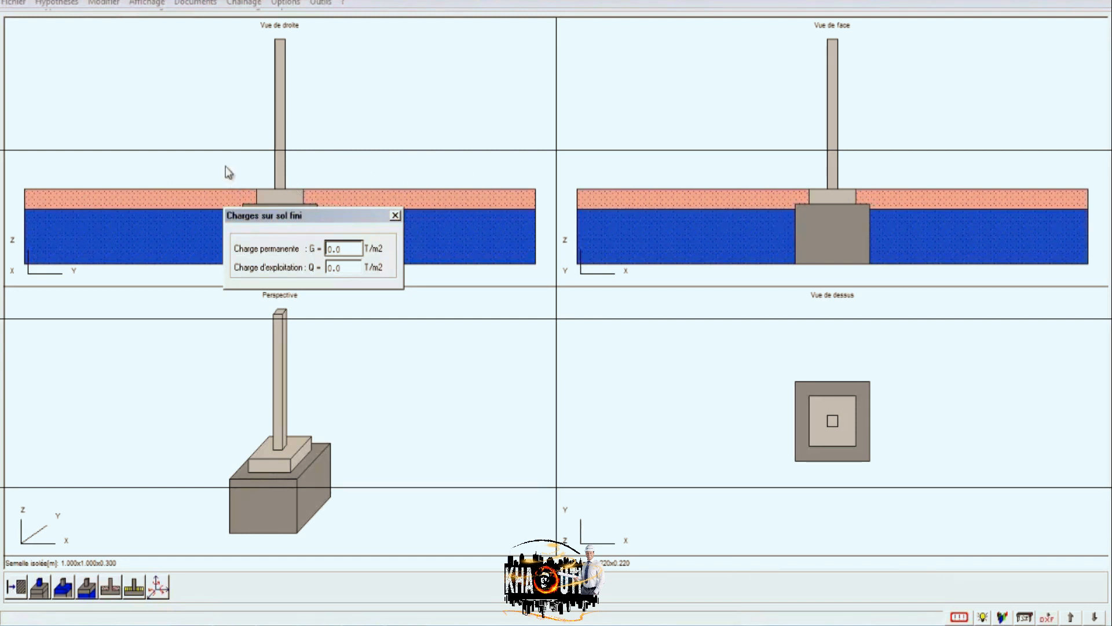
{"action": "left_click", "coordinate": [395, 216]}
Step: Open the Torseur 1 load table for the forces and moments on the supported element
{"action": "left_click", "coordinate": [61, 9]}
{"action": "mouse_move", "coordinate": [125, 204]}
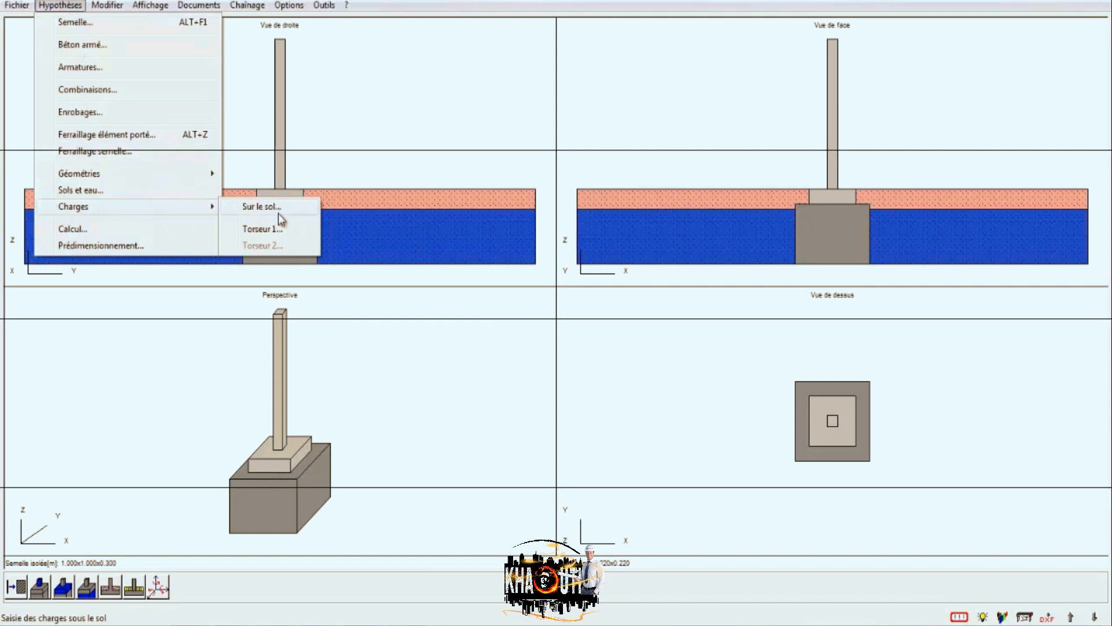
{"action": "left_click", "coordinate": [271, 228]}
{"action": "left_click_drag", "start_coordinate": [210, 21], "coordinate": [566, 64]}
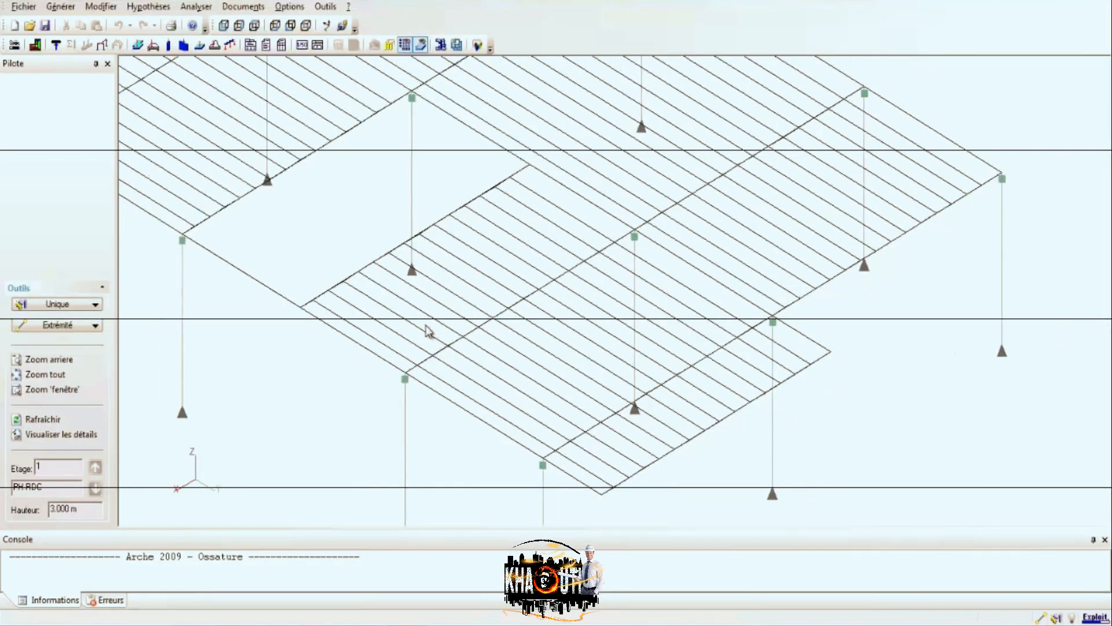
Step: In the Arche Ossature model, display the loads at the head of the isolated footings, read them, and return to the Torseur load table
{"action": "scroll", "coordinate": [429, 330], "scroll_direction": "down", "scroll_amount": 1}
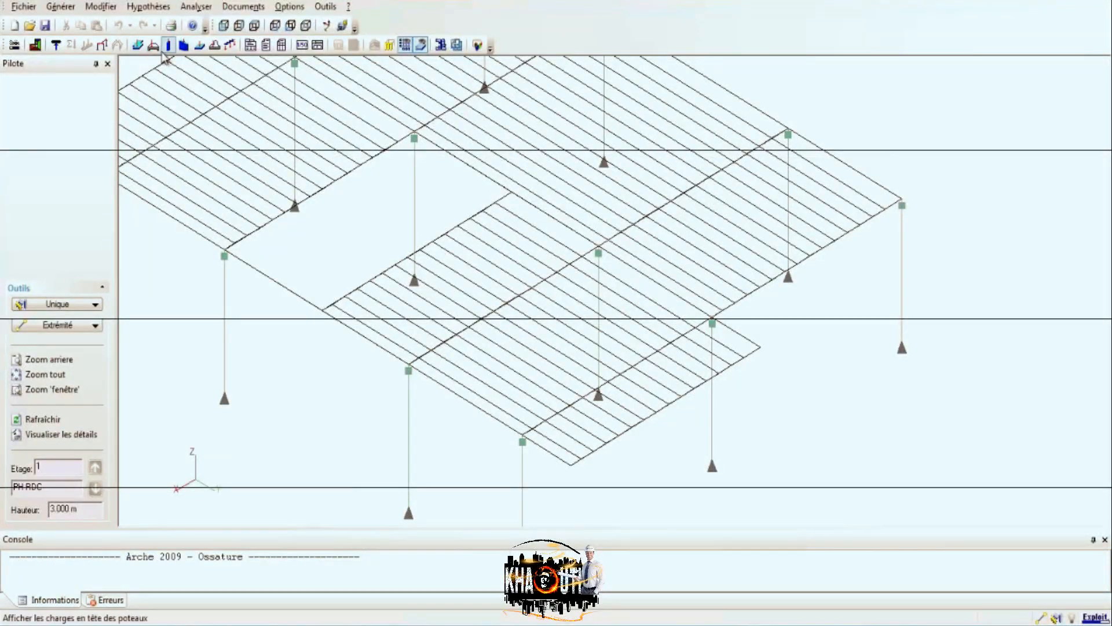
{"action": "left_click", "coordinate": [199, 45]}
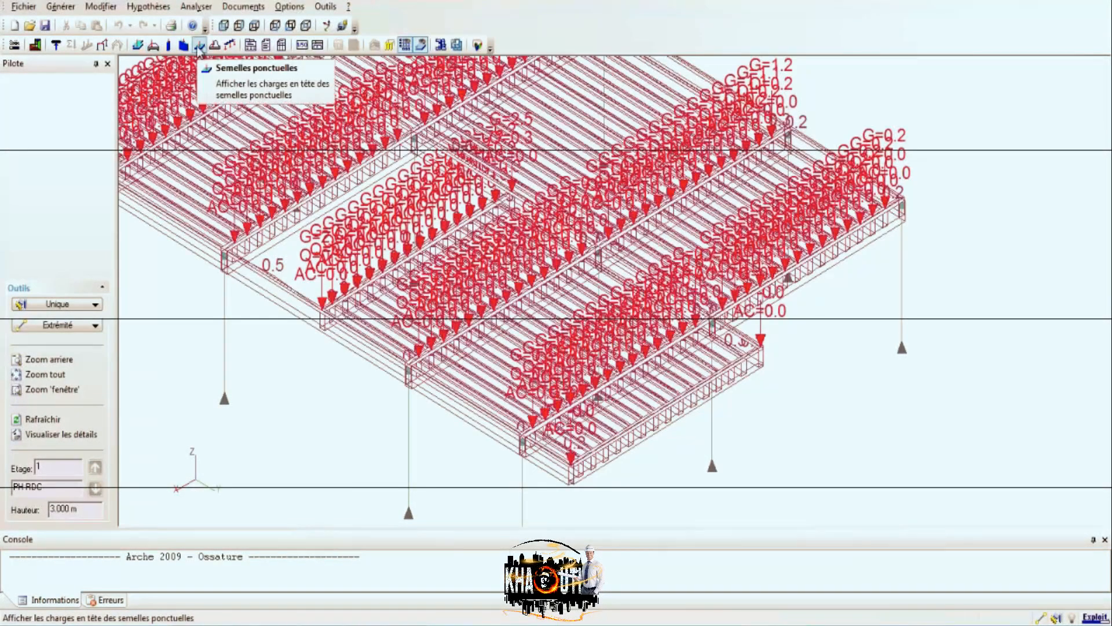
{"action": "left_click", "coordinate": [199, 45]}
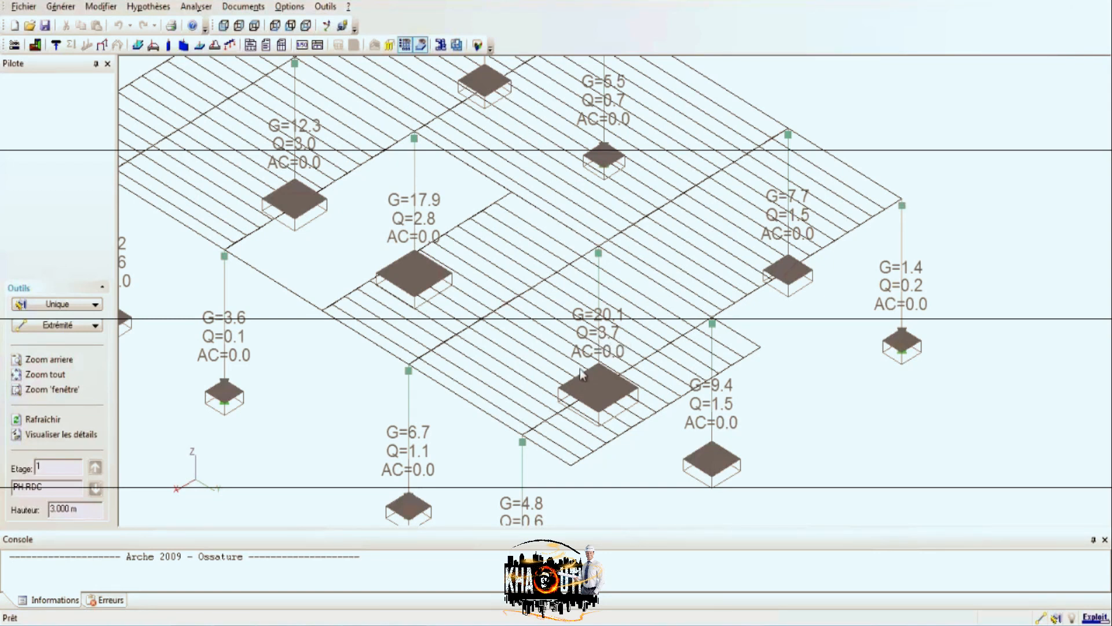
{"action": "left_click", "coordinate": [397, 556]}
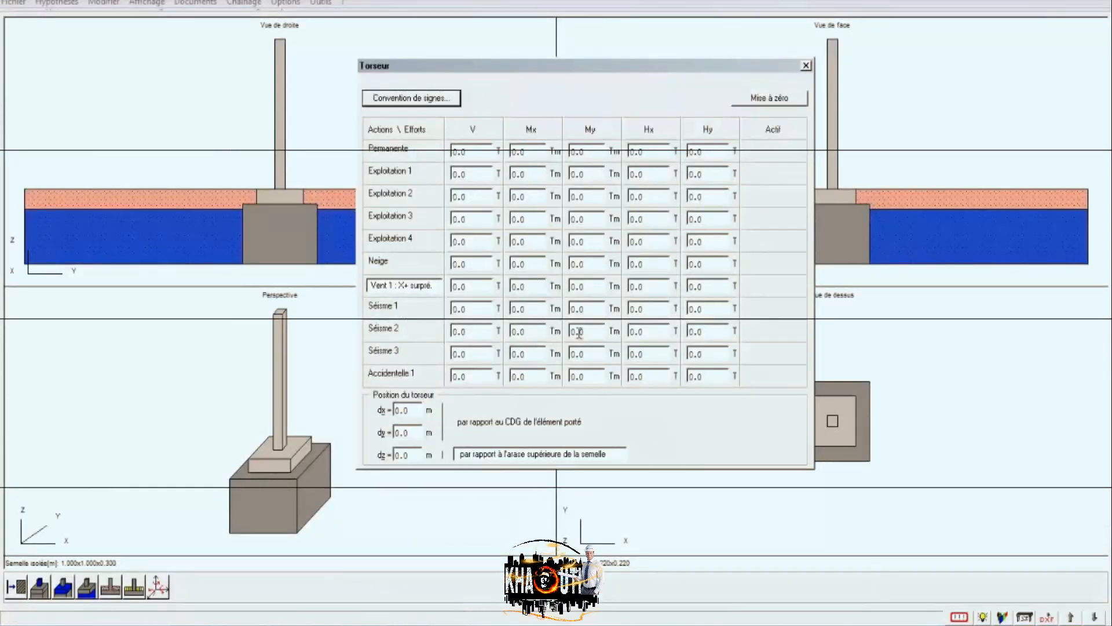
Step: Enter vertical loads V of 20.1 T for Permanente and 3.7 T for Exploitation 1, and close the Torseur table
{"action": "type", "text": "20."}
{"action": "double_click", "coordinate": [485, 174]}
{"action": "type", "text": "3.7"}
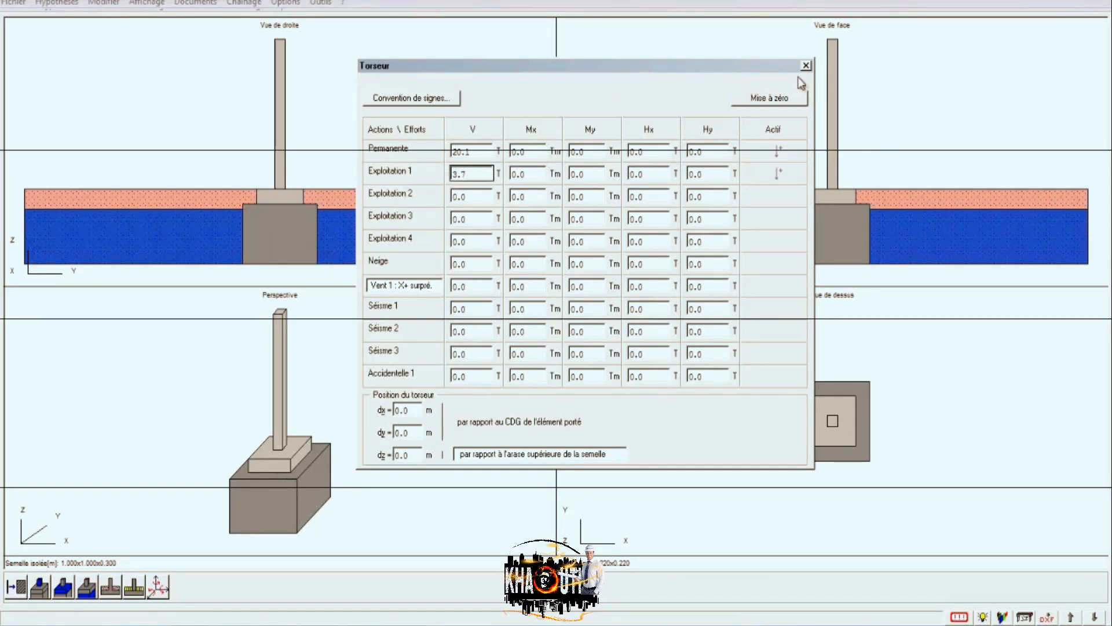
{"action": "left_click", "coordinate": [806, 65]}
Step: Review the general and DTU 13.12 calculation hypotheses, including soil bearing and sliding settings, and close them without changes
{"action": "left_click", "coordinate": [61, 5]}
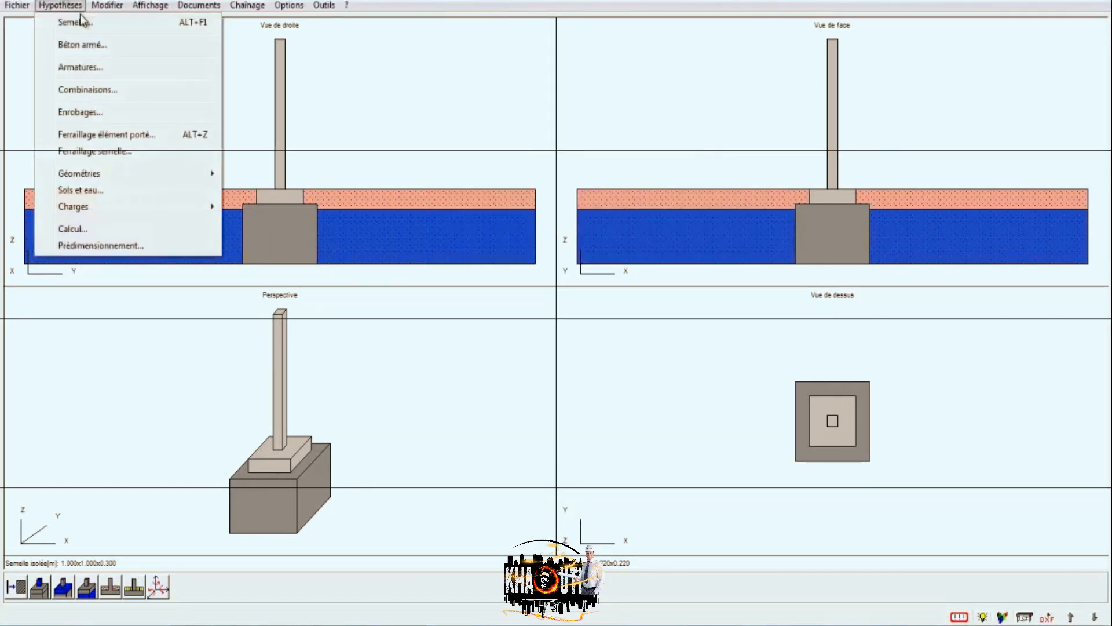
{"action": "left_click", "coordinate": [82, 229]}
{"action": "left_click_drag", "start_coordinate": [130, 32], "coordinate": [387, 106]}
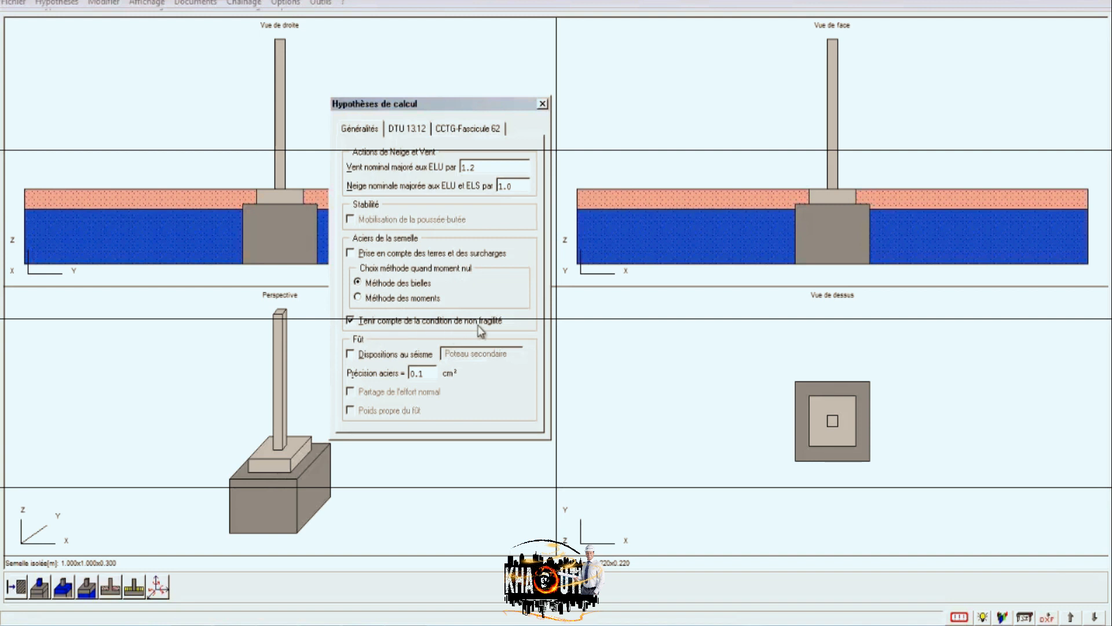
{"action": "left_click", "coordinate": [400, 131]}
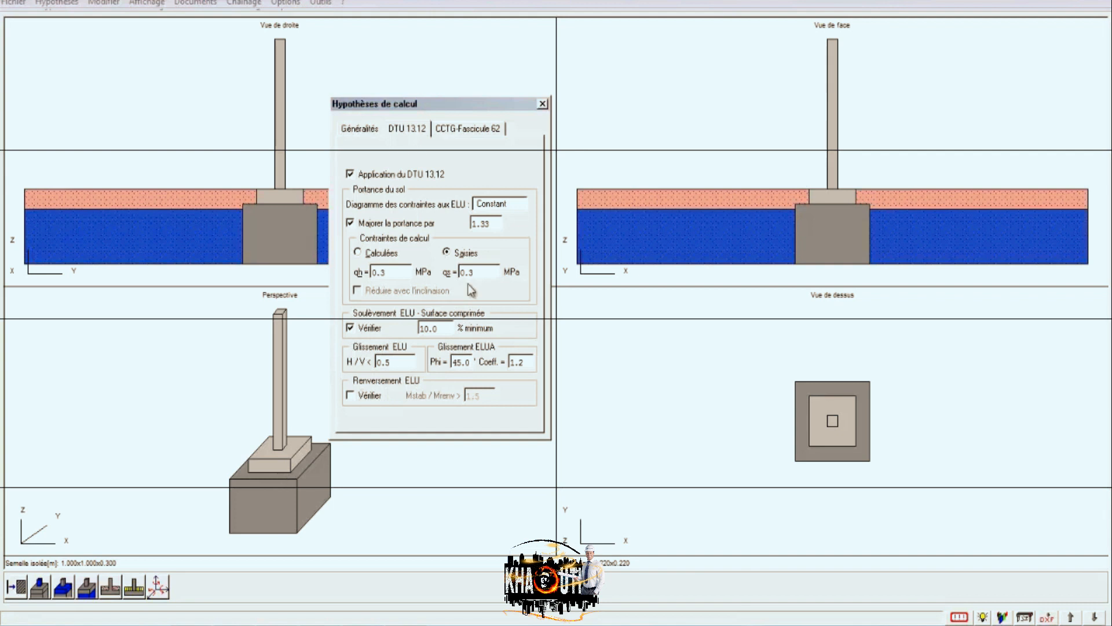
{"action": "left_click", "coordinate": [542, 104]}
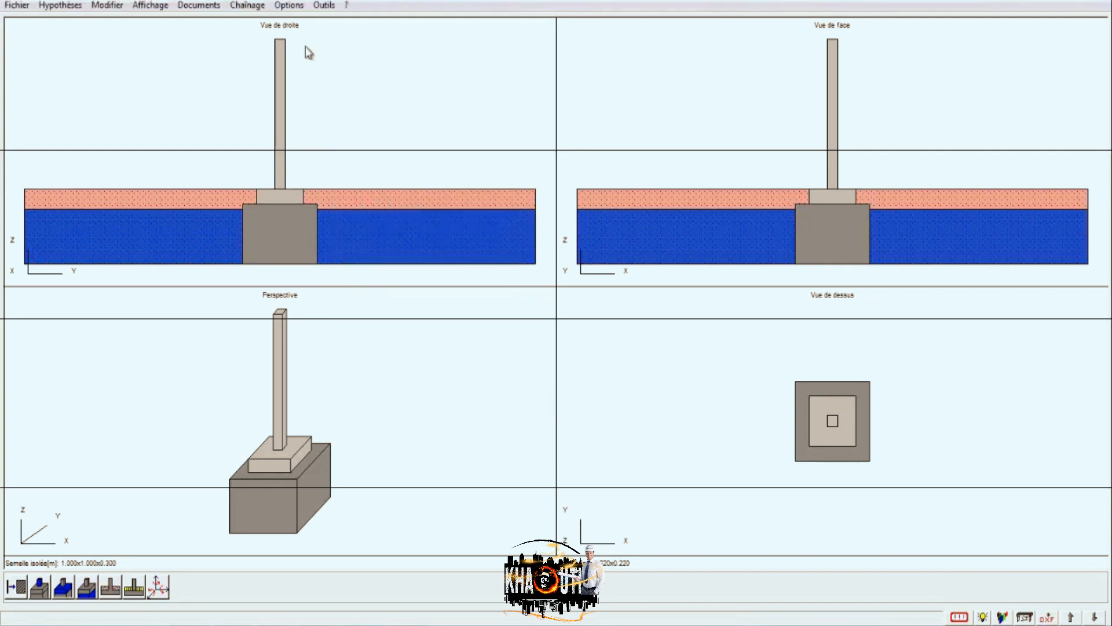
Step: Review the predimensioning option for automatic mass concrete creation under the footing and close it without changes
{"action": "left_click", "coordinate": [59, 6]}
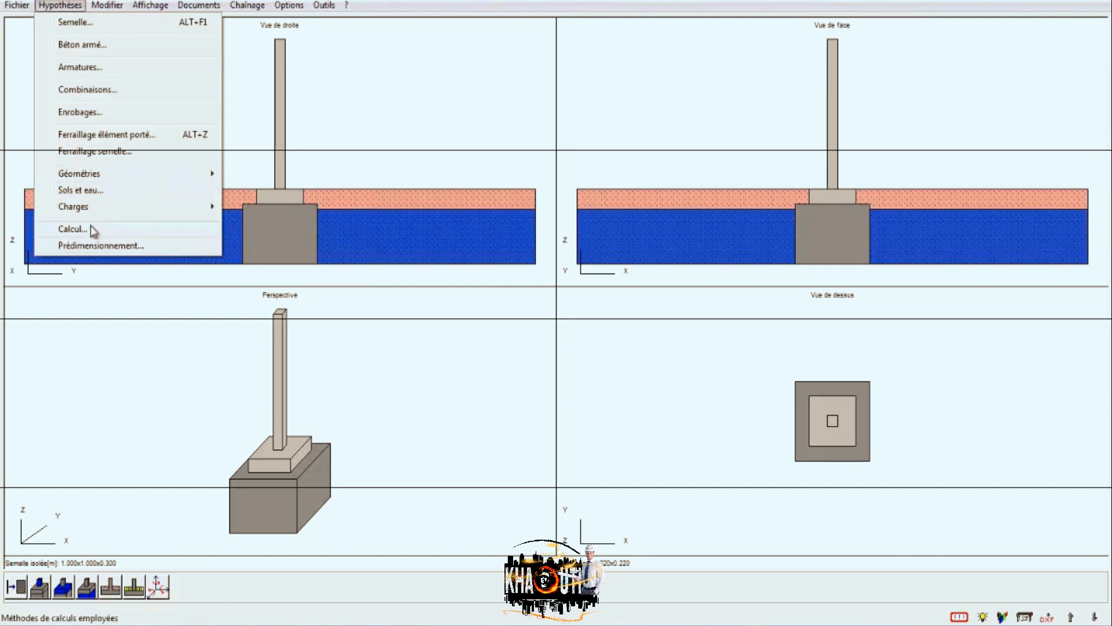
{"action": "left_click", "coordinate": [97, 246]}
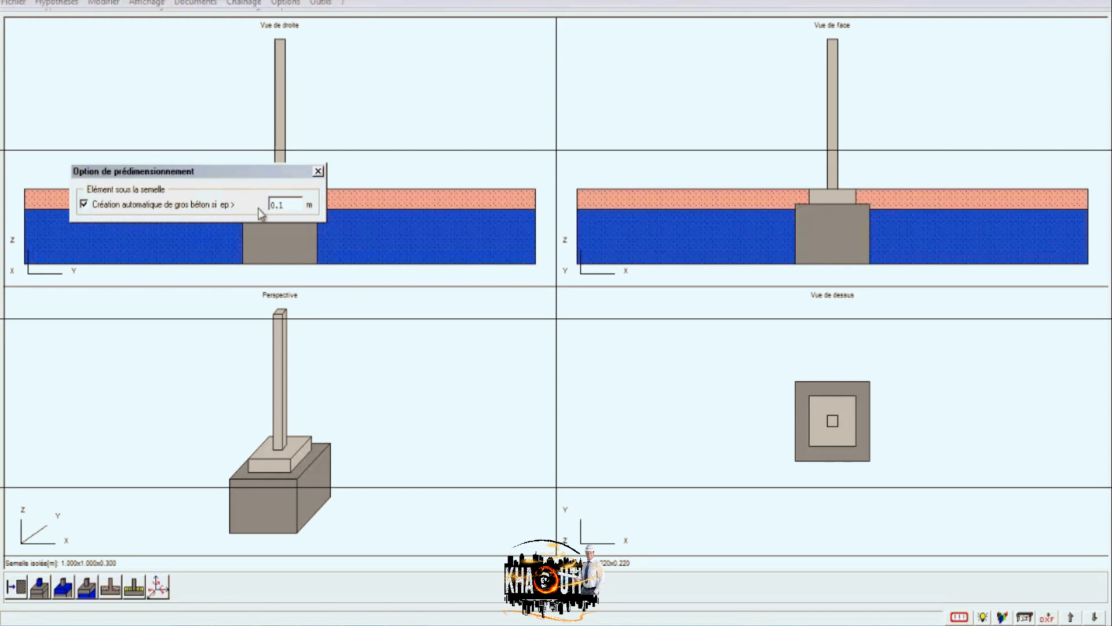
{"action": "left_click", "coordinate": [318, 171]}
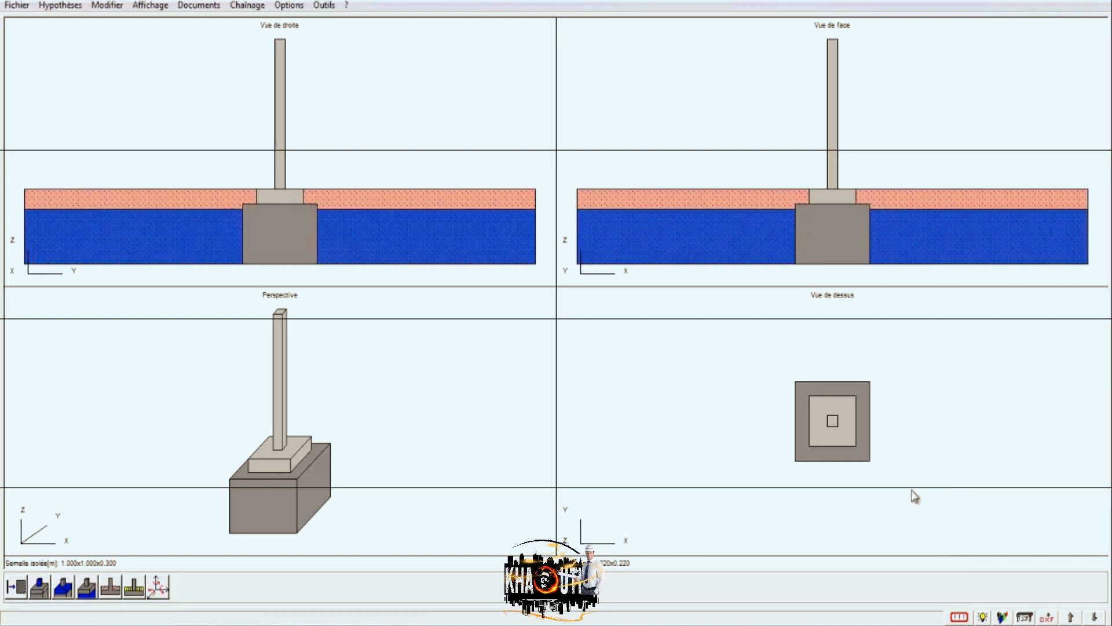
Step: Run the footing calculation and display the Analyse page with the soil bearing pressure results
{"action": "left_click", "coordinate": [959, 618]}
{"action": "left_click", "coordinate": [151, 6]}
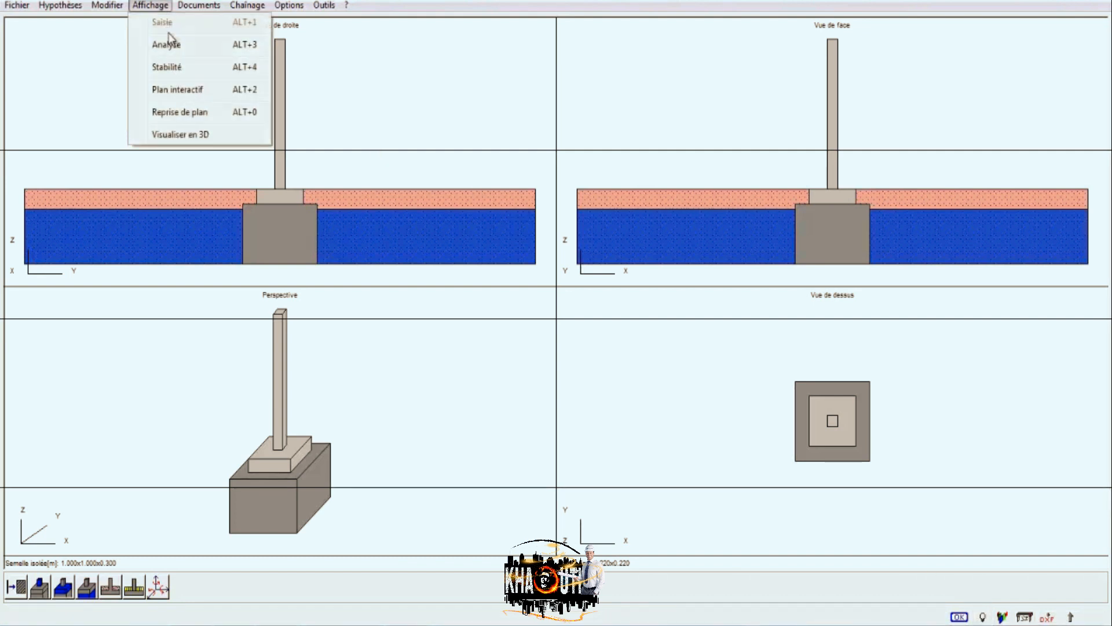
{"action": "left_click", "coordinate": [160, 7]}
{"action": "left_click", "coordinate": [158, 7]}
{"action": "left_click", "coordinate": [162, 45]}
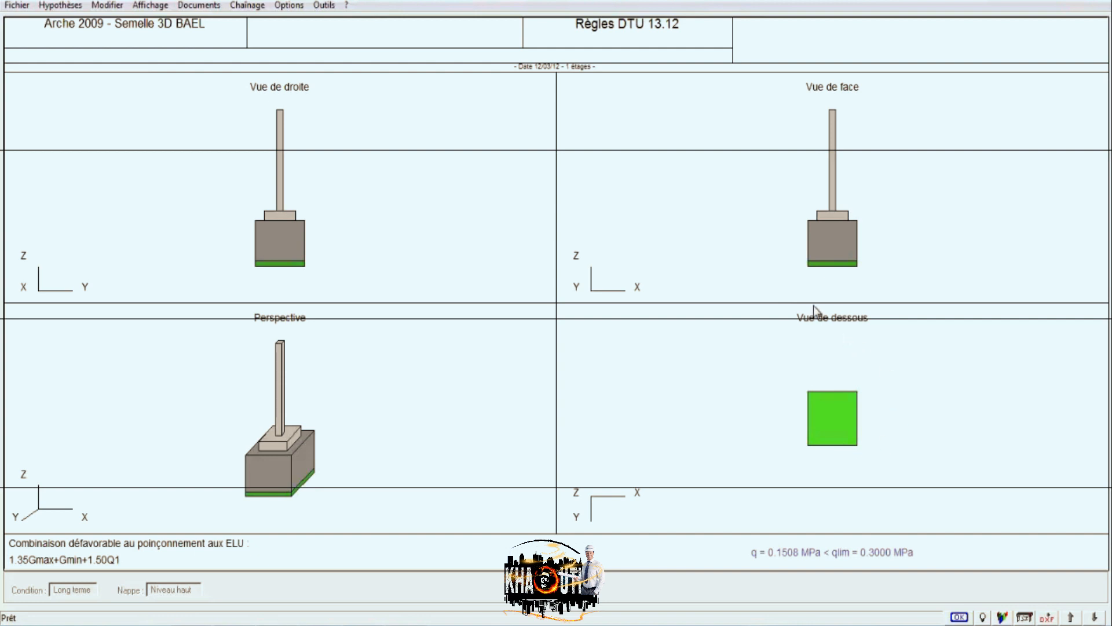
Step: Display the Stabilité page to check soil decompression and sliding along Ox and Oy
{"action": "left_click", "coordinate": [150, 5]}
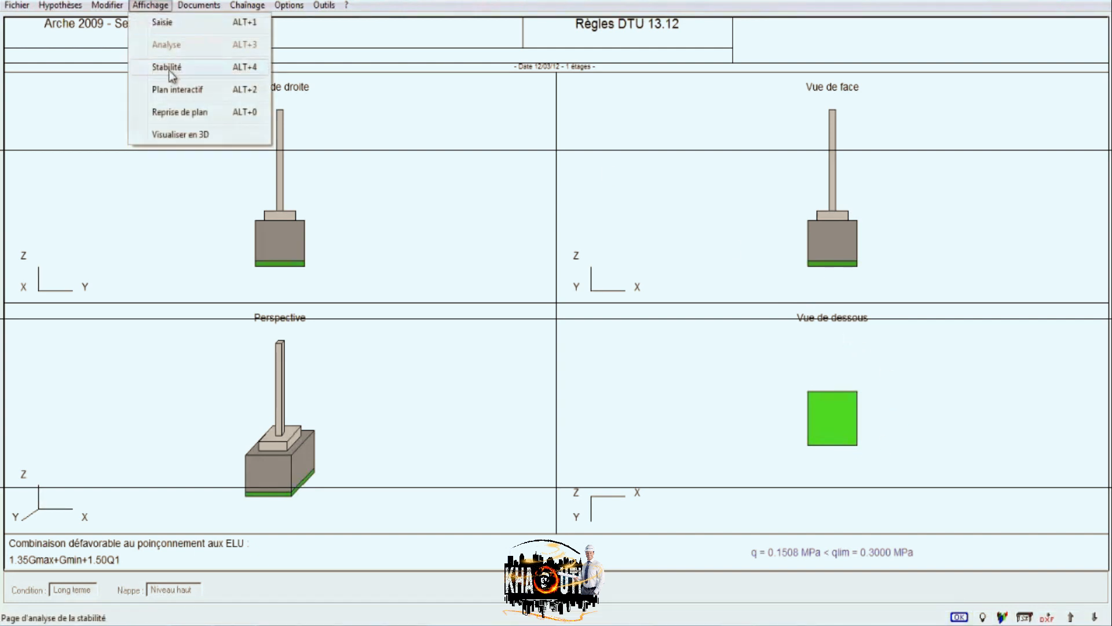
{"action": "left_click", "coordinate": [170, 71]}
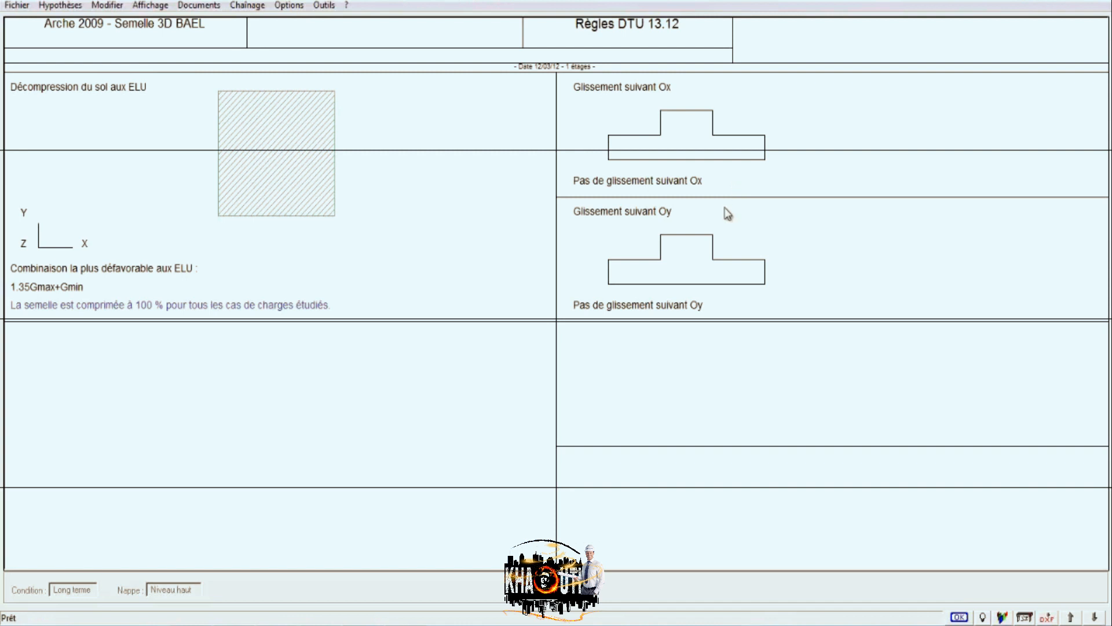
Step: Open the interactive reinforcement plan and examine the footing's elevation, plan view, title block and bar schedule
{"action": "left_click", "coordinate": [150, 6]}
{"action": "left_click", "coordinate": [165, 90]}
{"action": "mouse_move", "coordinate": [358, 401]}
{"action": "middle_mouse_down"}
{"action": "mouse_move", "coordinate": [314, 227]}
{"action": "mouse_move", "coordinate": [318, 201]}
{"action": "middle_mouse_up"}
{"action": "scroll", "coordinate": [393, 360], "scroll_direction": "up", "scroll_amount": 2}
{"action": "scroll", "coordinate": [370, 333], "scroll_direction": "up", "scroll_amount": 6}
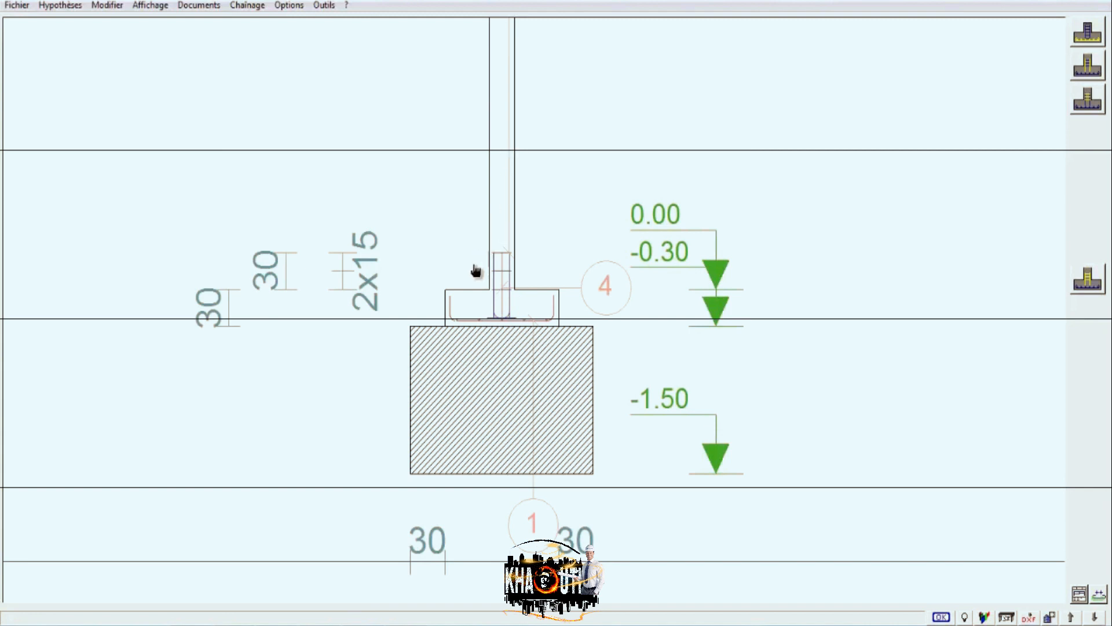
{"action": "scroll", "coordinate": [504, 194], "scroll_direction": "down", "scroll_amount": 3}
{"action": "scroll", "coordinate": [544, 209], "scroll_direction": "up", "scroll_amount": 6}
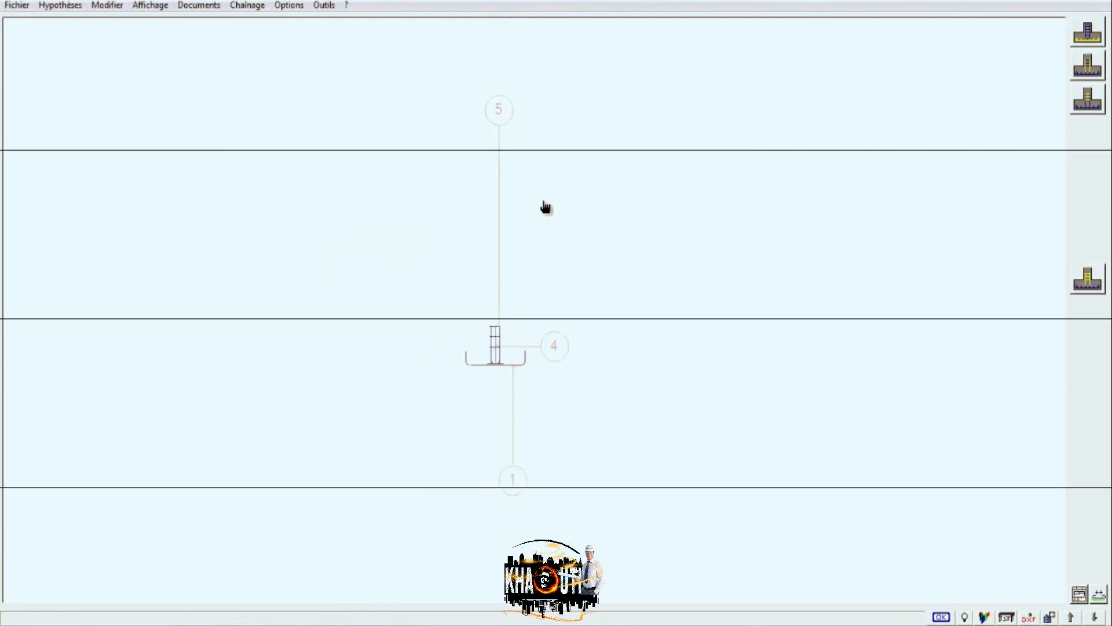
{"action": "scroll", "coordinate": [471, 352], "scroll_direction": "up", "scroll_amount": 5}
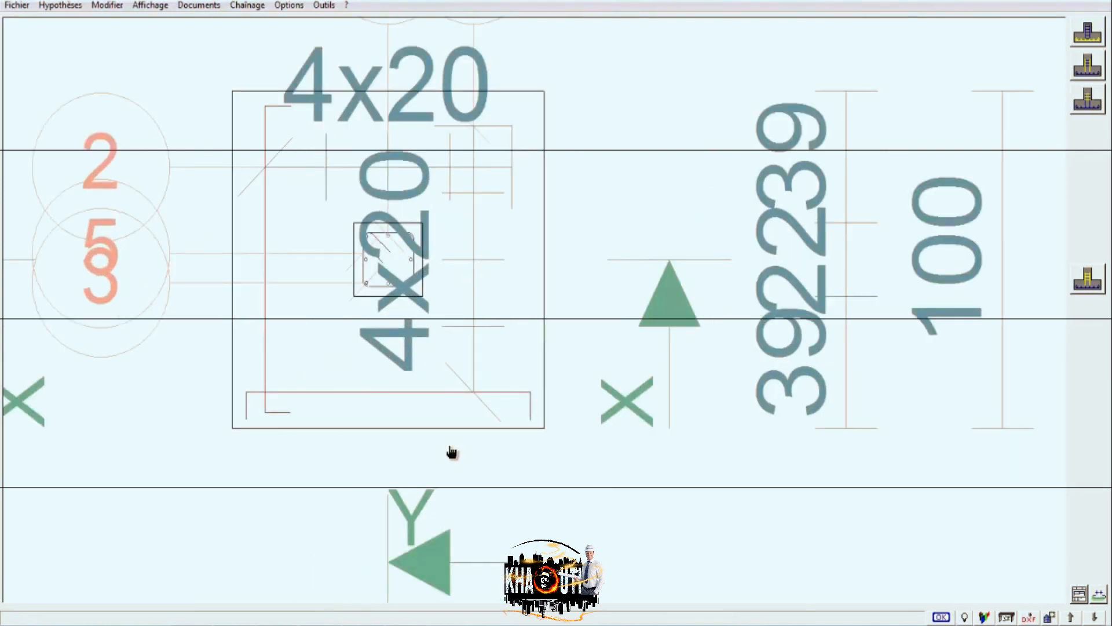
{"action": "scroll", "coordinate": [494, 415], "scroll_direction": "down", "scroll_amount": 5}
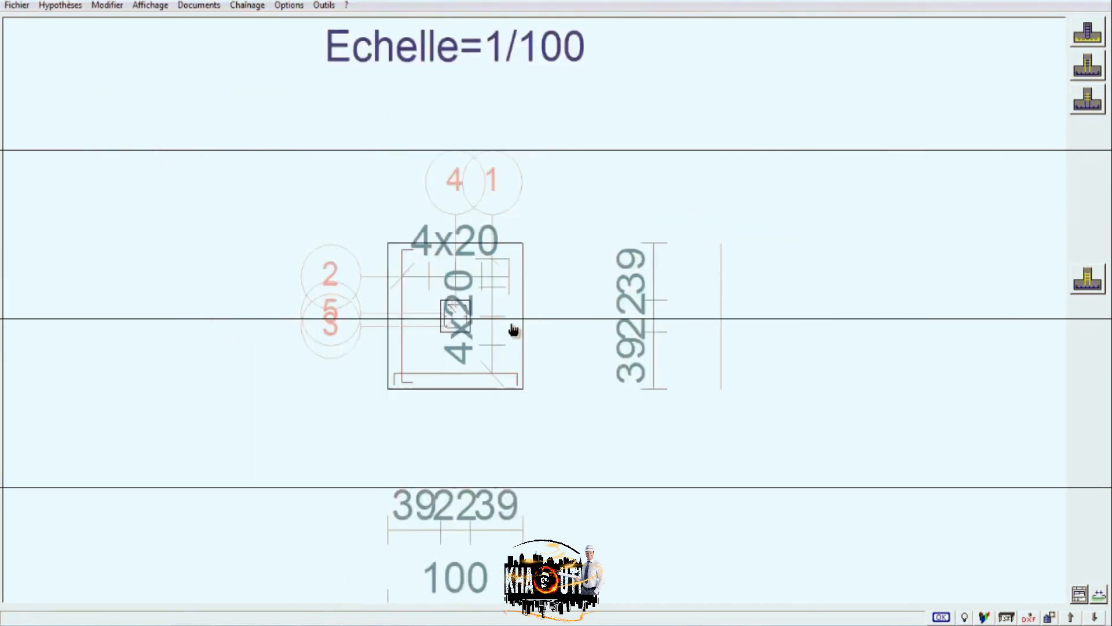
{"action": "mouse_move", "coordinate": [855, 88]}
{"action": "middle_mouse_down"}
{"action": "mouse_move", "coordinate": [800, 120]}
{"action": "mouse_move", "coordinate": [541, 381]}
{"action": "middle_mouse_up"}
{"action": "middle_click_drag", "start_coordinate": [684, 357], "coordinate": [525, 290]}
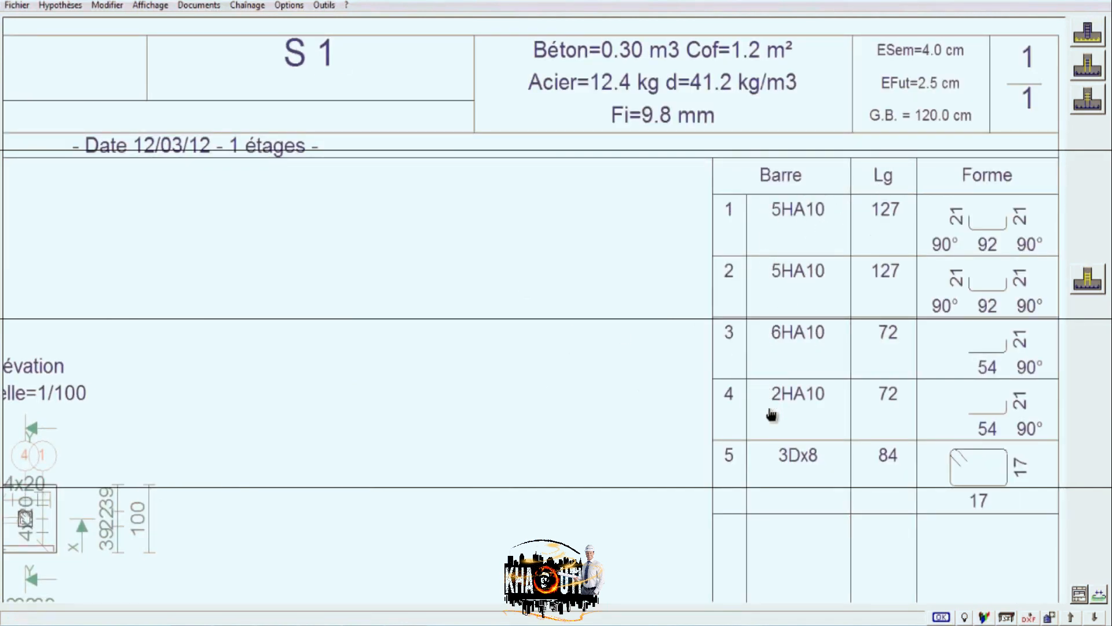
Step: Review the footing reinforcement modification settings and the starter bar settings for the rectangular column without changing them
{"action": "left_click", "coordinate": [1088, 34]}
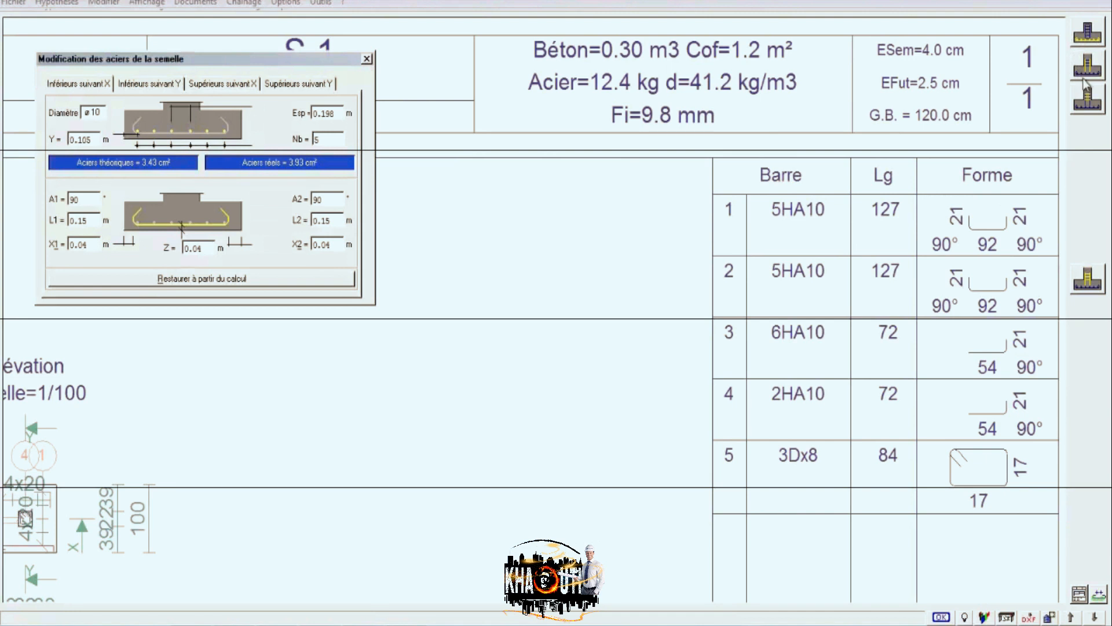
{"action": "left_click", "coordinate": [1089, 66]}
{"action": "left_click", "coordinate": [1092, 107]}
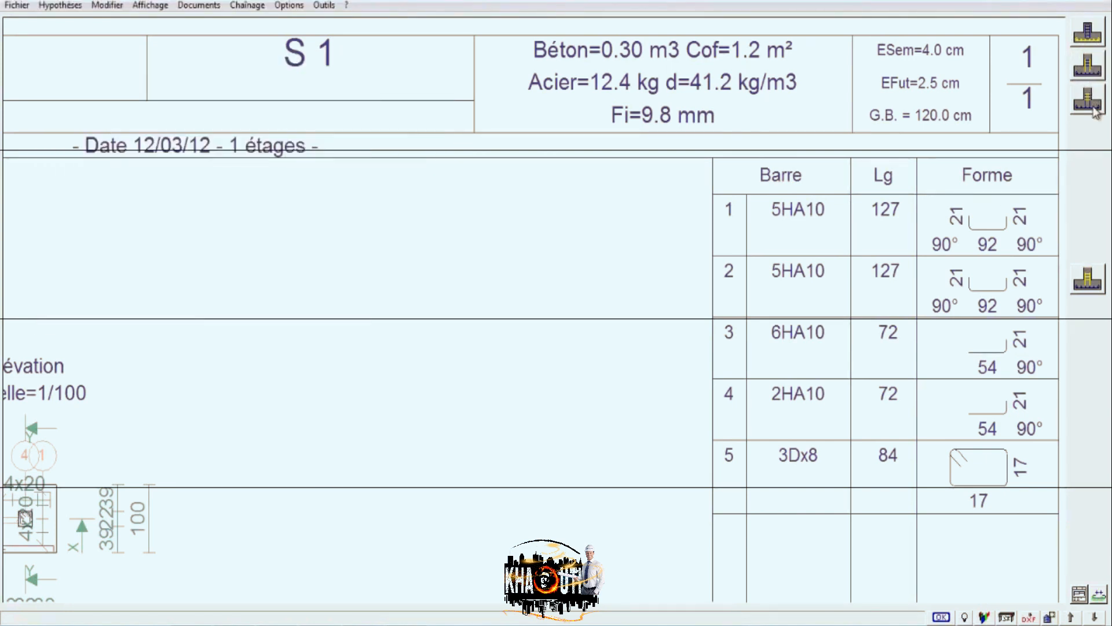
{"action": "left_click", "coordinate": [1088, 281]}
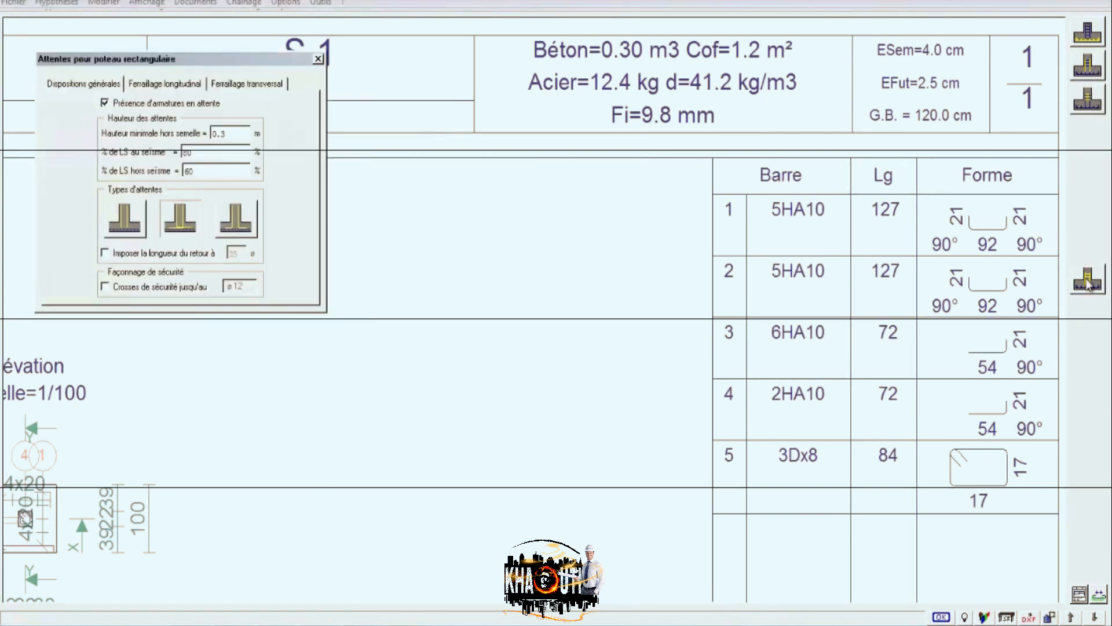
{"action": "left_click", "coordinate": [1078, 278]}
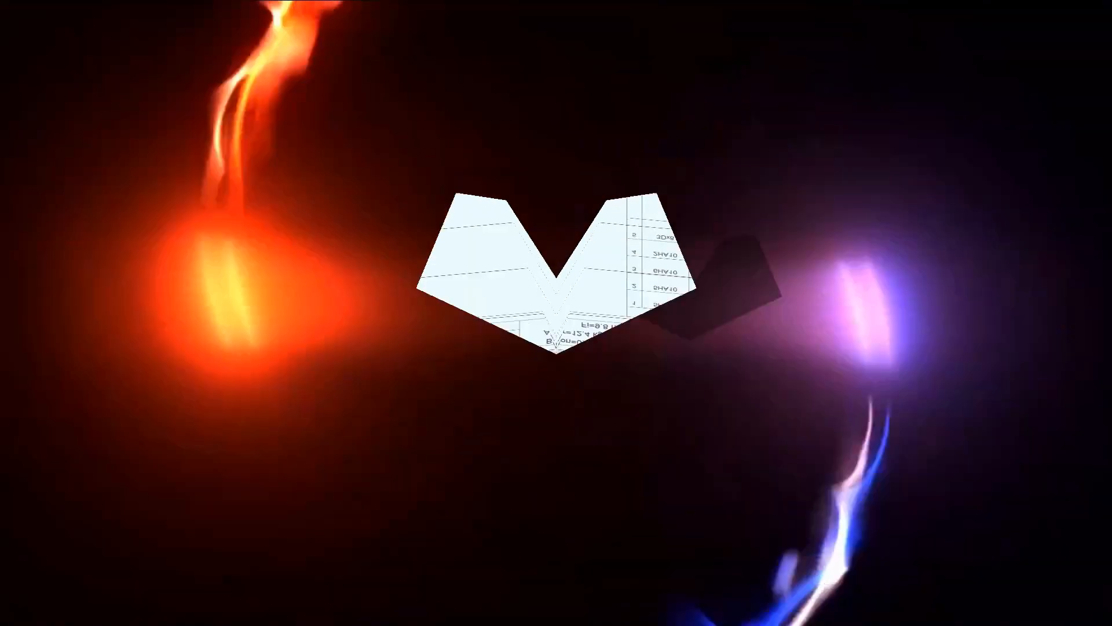